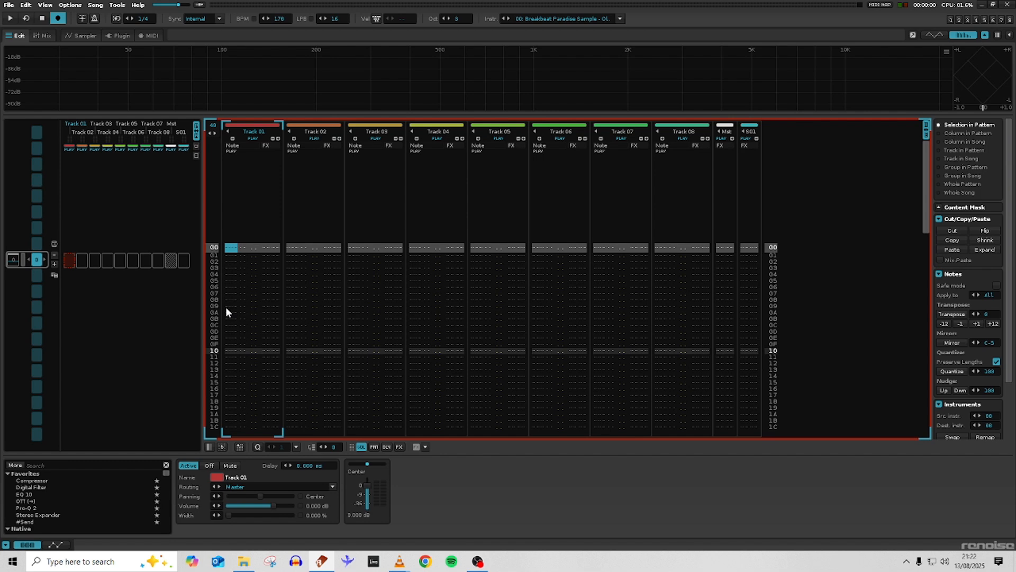
- Audition the breakbeat sample in the sampler's waveform view and return to the pattern editor
{"action": "key", "text": "Down"}
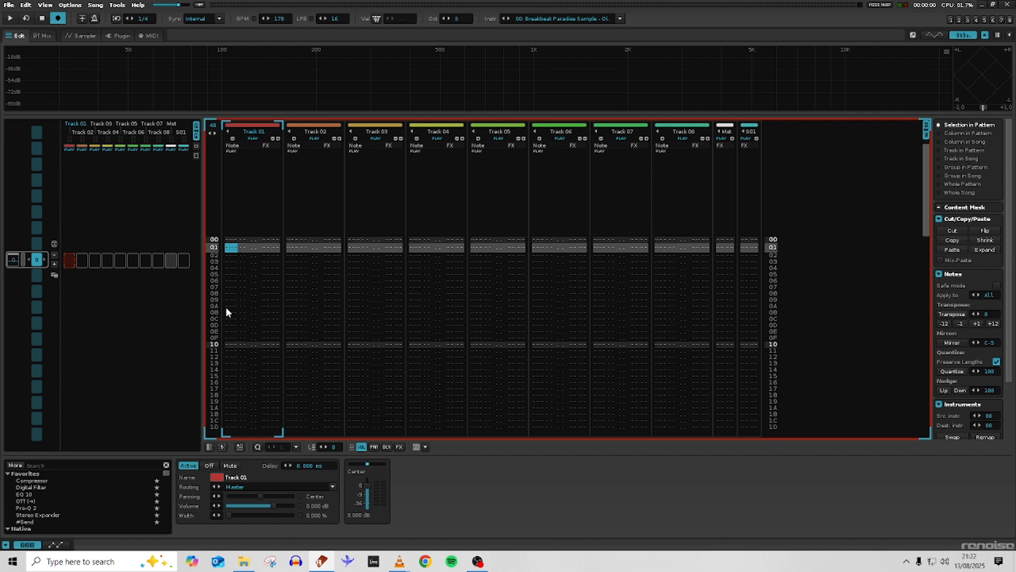
{"action": "key", "text": "Up"}
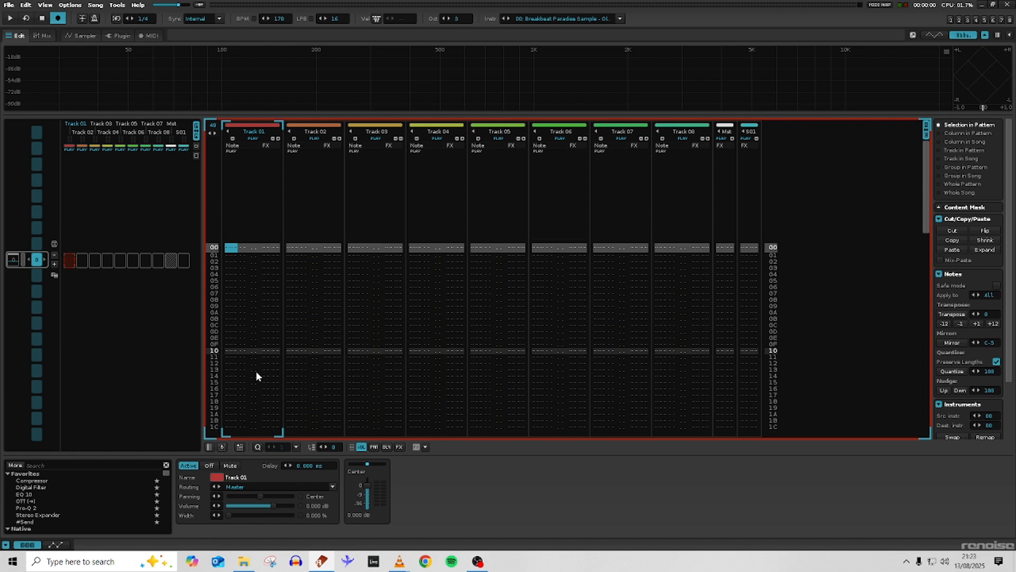
{"action": "left_click", "coordinate": [83, 37]}
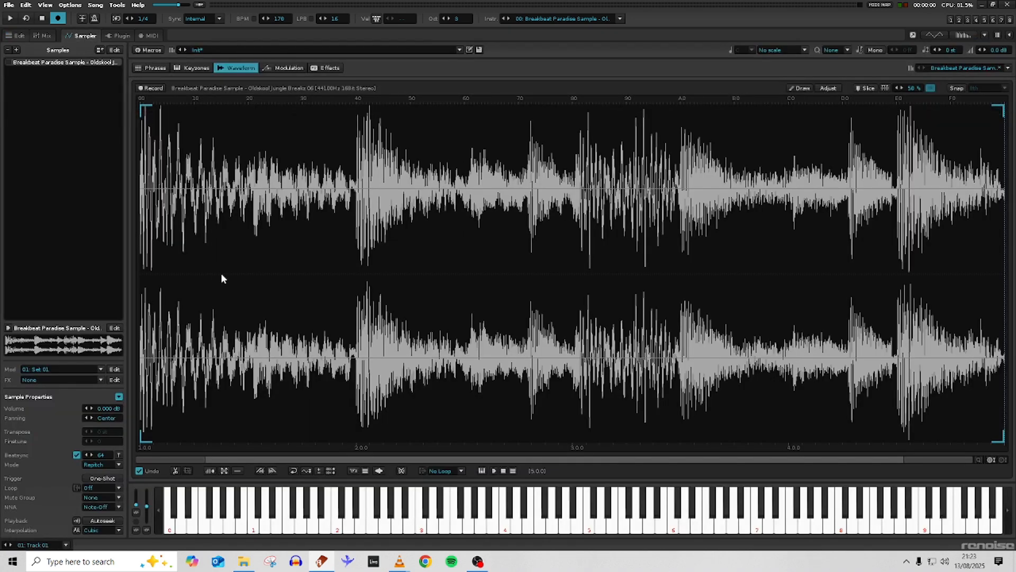
{"action": "key", "text": "z"}
{"action": "left_click", "coordinate": [21, 37]}
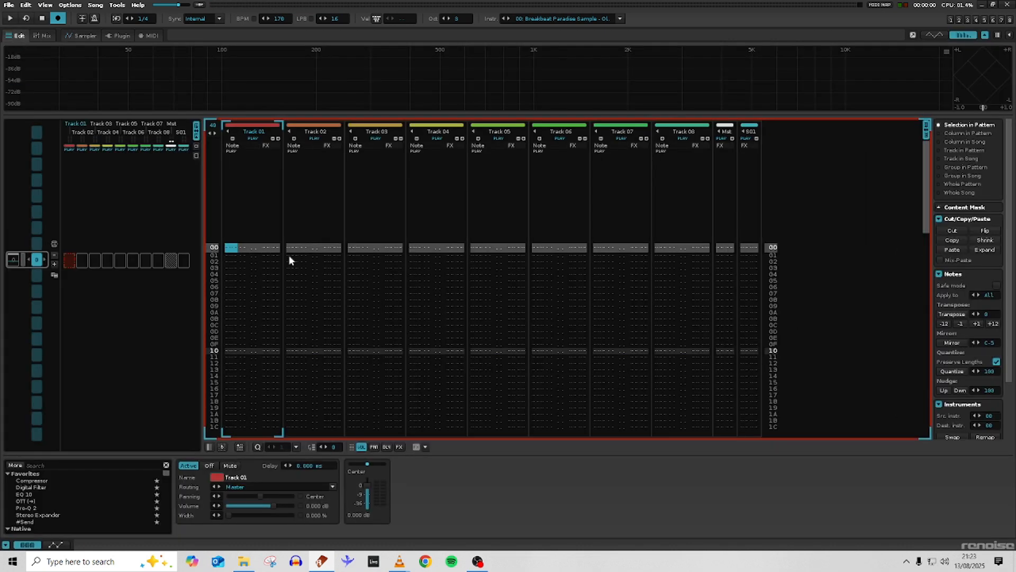
- Enter a C-3 note with instrument 00 on line 00 of Track 01 and play the pattern
{"action": "left_click", "coordinate": [233, 254]}
{"action": "key", "text": "z"}
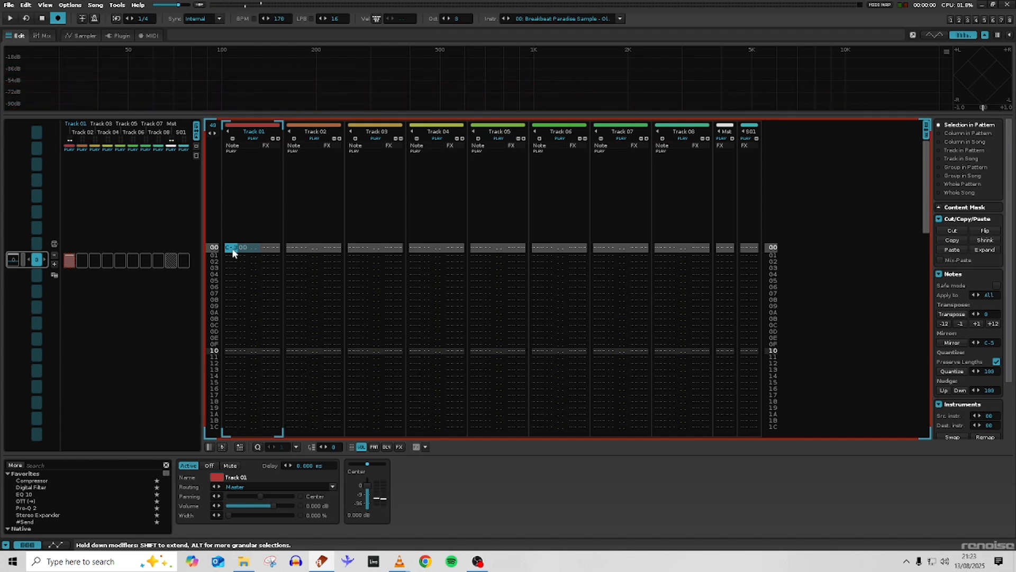
{"action": "key", "text": "space"}
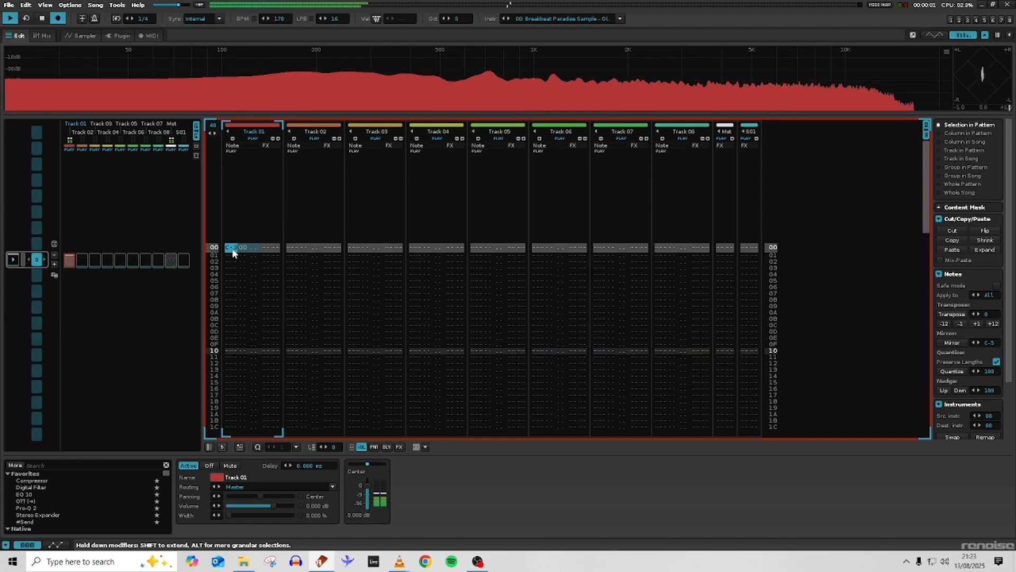
{"action": "key", "text": "space"}
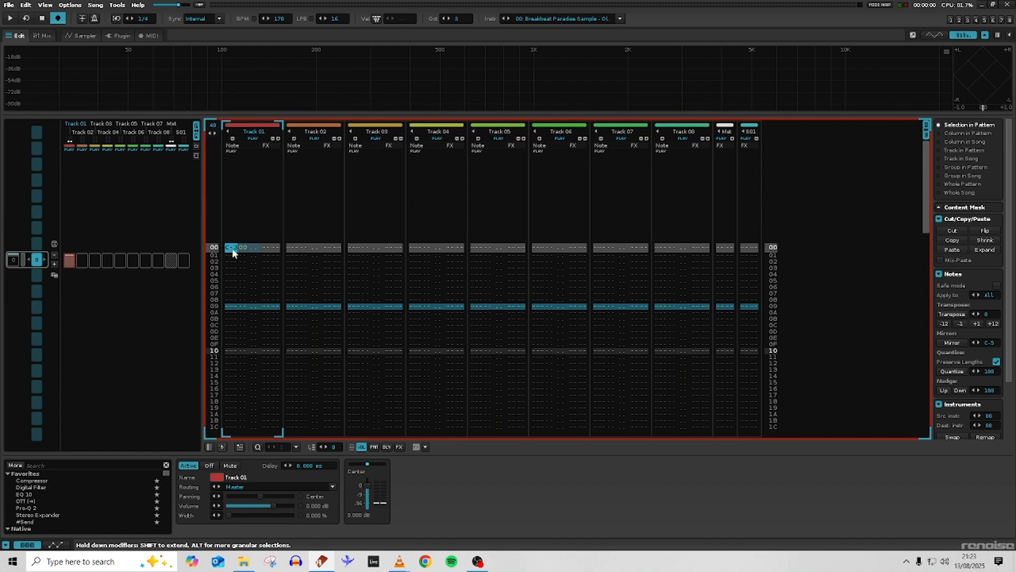
- Fill every line of Track 01's note column with the C-3 note of instrument 00 and briefly play the pattern
{"action": "key", "text": "Right"}
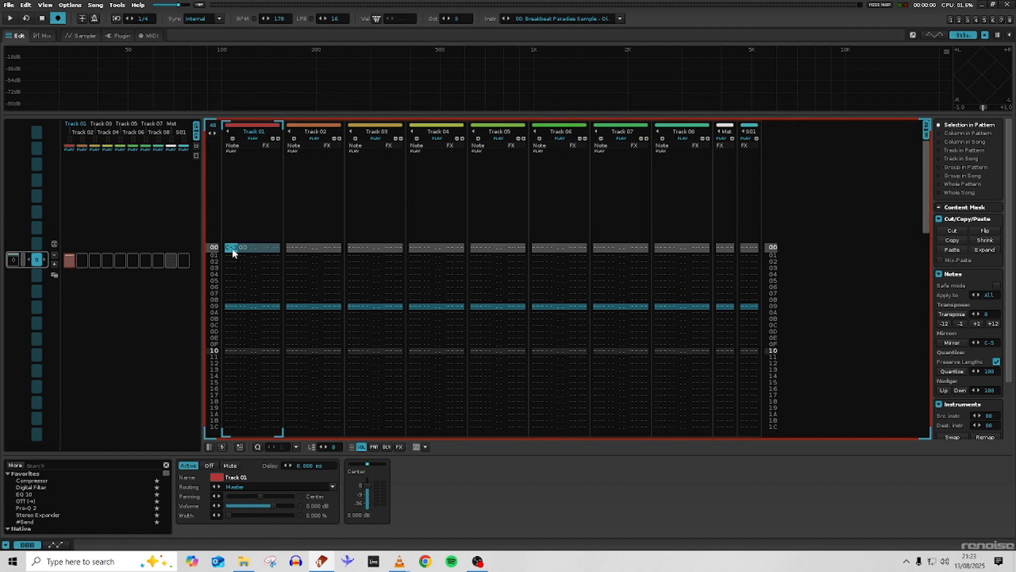
{"action": "key", "text": "ctrl+v"}
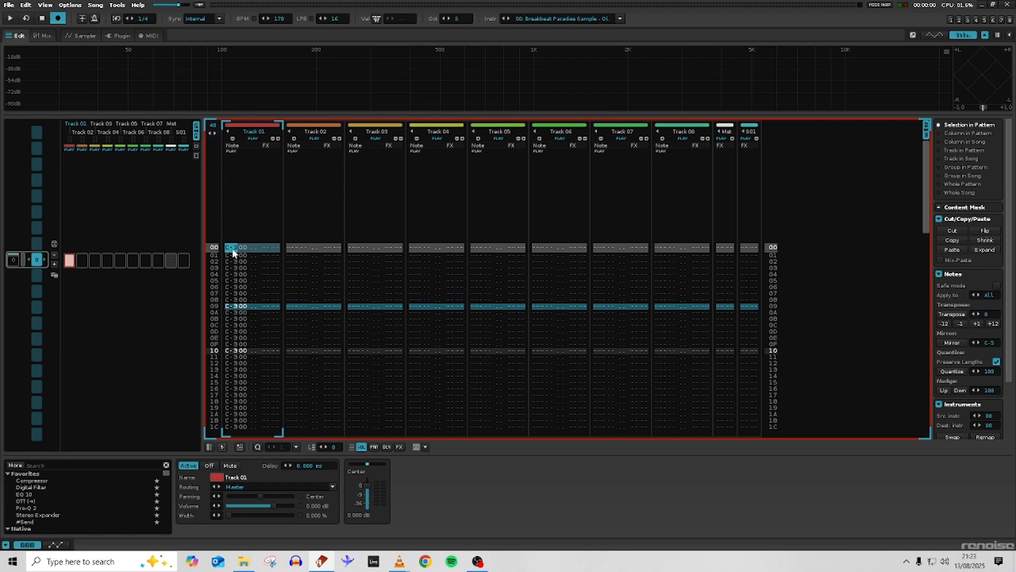
{"action": "key", "text": "Up"}
{"action": "key", "text": "Down"}
{"action": "key", "text": "Down"}
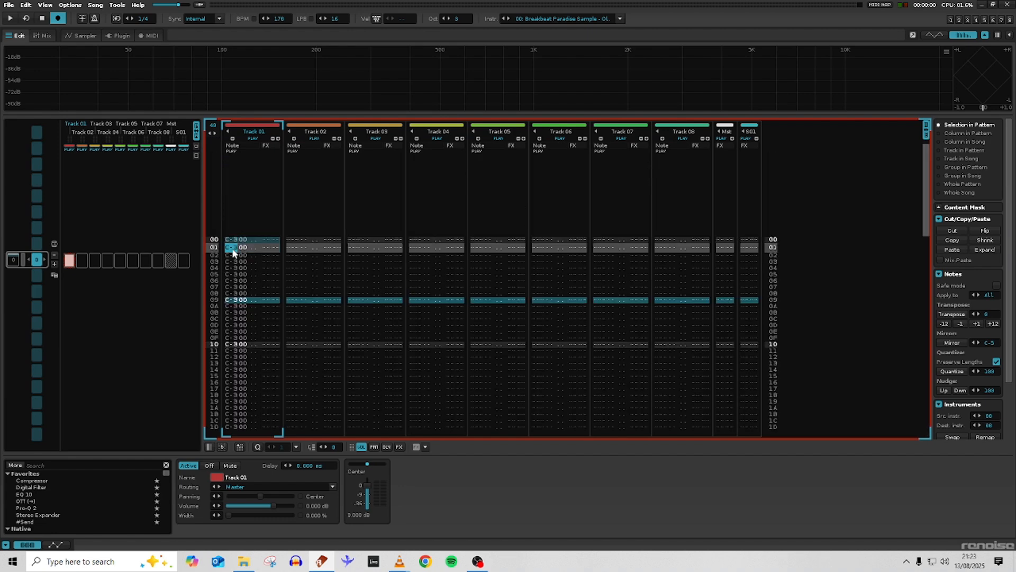
{"action": "key", "text": "Up"}
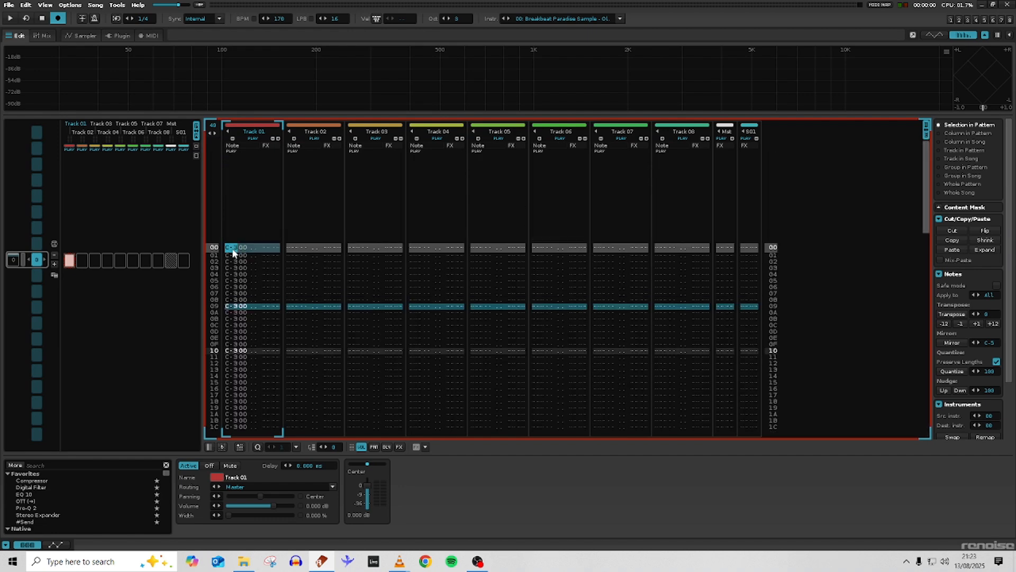
{"action": "key", "text": "Down"}
{"action": "key", "text": "Down"}
{"action": "key", "text": "Down"}
{"action": "key", "text": "Down"}
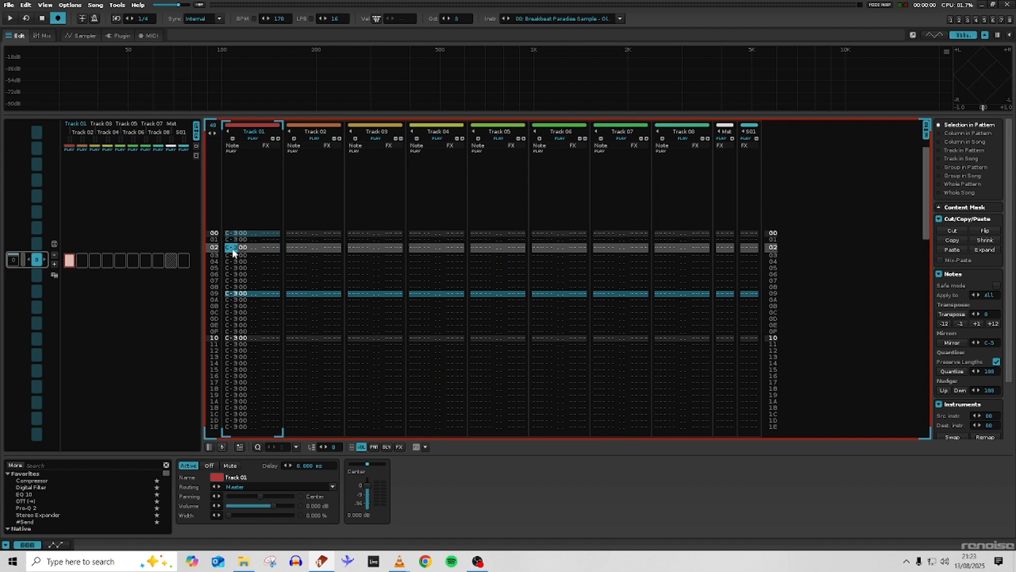
{"action": "key", "text": "space"}
{"action": "key", "text": "space"}
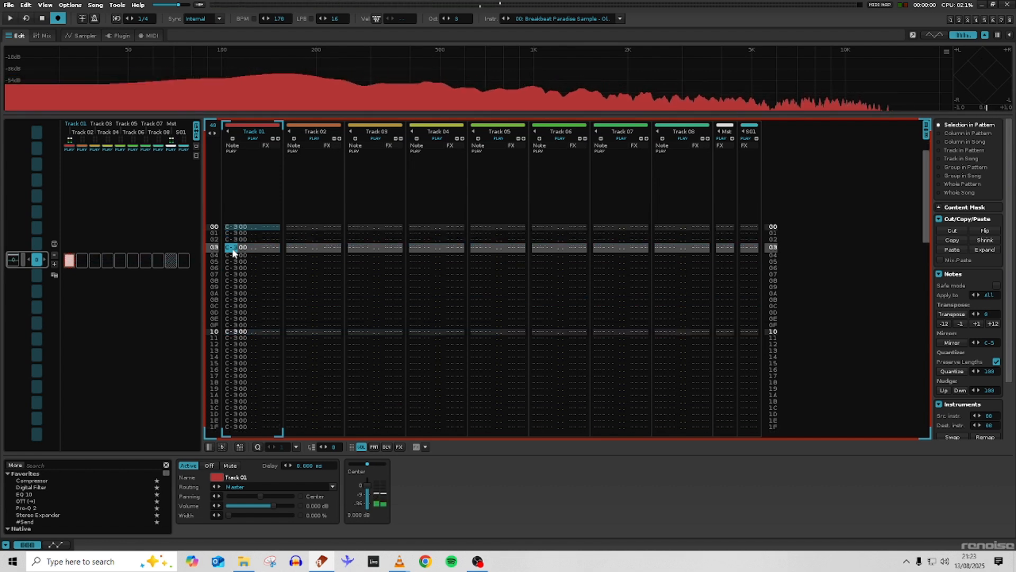
- Enter the sample offset command S00 on line 00 of Track 01 and check the offset ruler above the sample's waveform
{"action": "key", "text": "Right"}
{"action": "key", "text": "Right"}
{"action": "key", "text": "Right"}
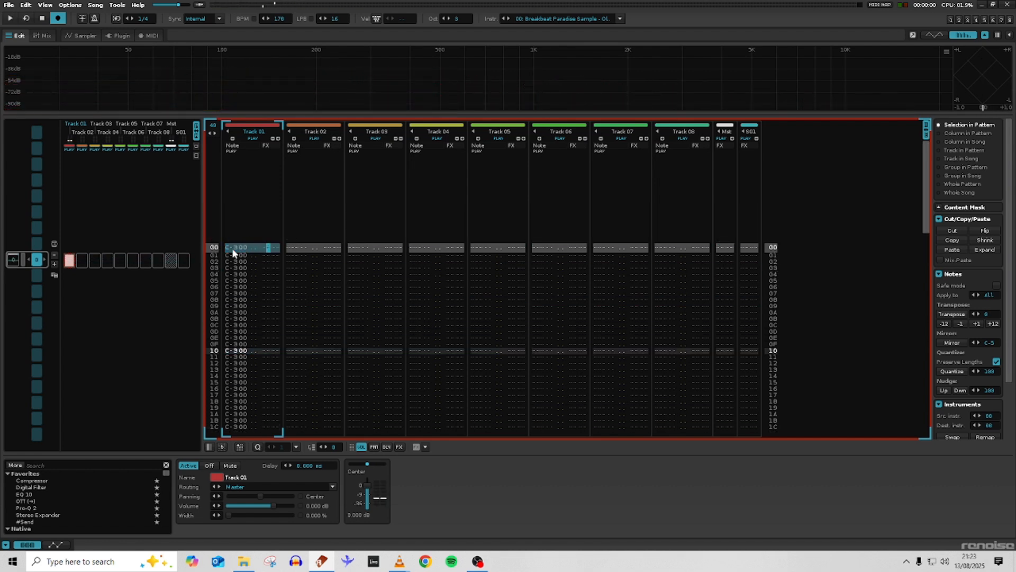
{"action": "type", "text": "s"}
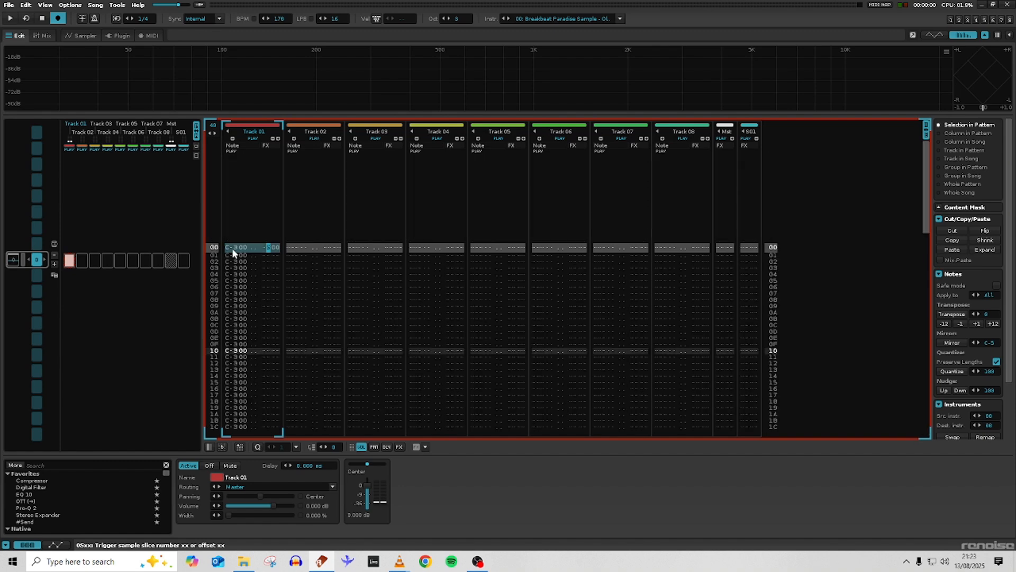
{"action": "left_click", "coordinate": [275, 249]}
{"action": "left_click", "coordinate": [83, 35]}
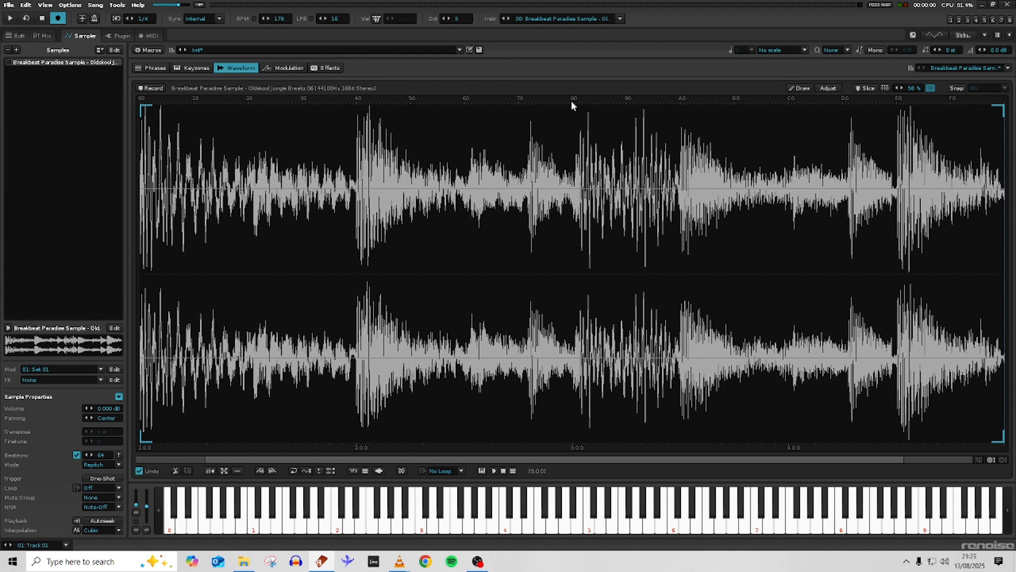
{"action": "left_click", "coordinate": [16, 35]}
- Enter the sample offset command SFF on the pattern's last line, 3F, of Track 01
{"action": "left_click", "coordinate": [266, 255]}
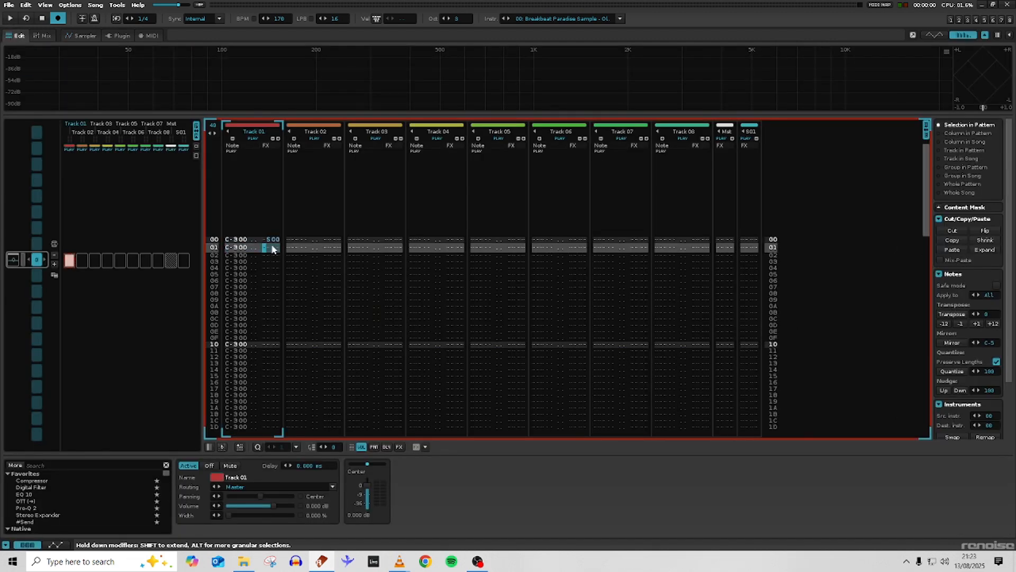
{"action": "key", "text": "Up"}
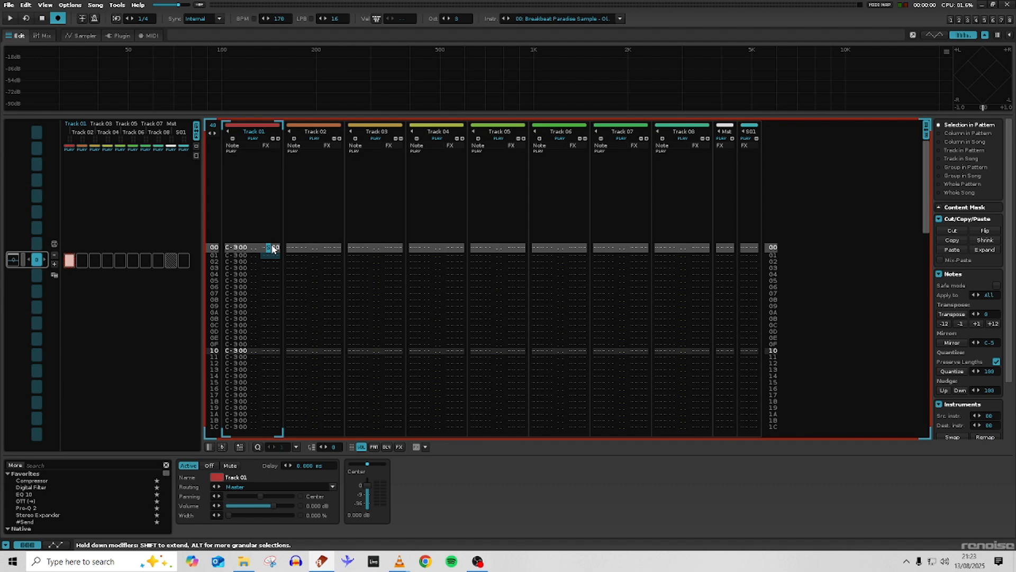
{"action": "key", "text": "Down"}
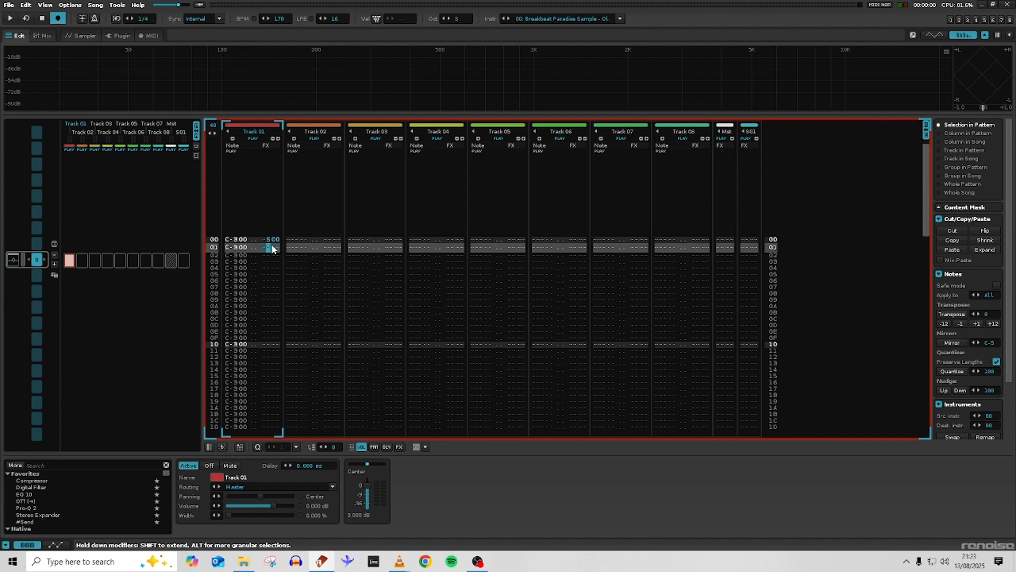
{"action": "key", "text": "Down"}
{"action": "key", "text": "Down"}
{"action": "key", "text": "Down"}
{"action": "key", "text": "Down"}
{"action": "key", "text": "Down"}
{"action": "key", "text": "Down"}
{"action": "key", "text": "Down"}
{"action": "key", "text": "Down"}
{"action": "key", "text": "Down"}
{"action": "key", "text": "Down"}
{"action": "key", "text": "Down"}
{"action": "key", "text": "Down"}
{"action": "key", "text": "Down"}
{"action": "key", "text": "Down"}
{"action": "key", "text": "Down"}
{"action": "key", "text": "Down"}
{"action": "key", "text": "Down"}
{"action": "key", "text": "Down"}
{"action": "key", "text": "Down"}
{"action": "key", "text": "Down"}
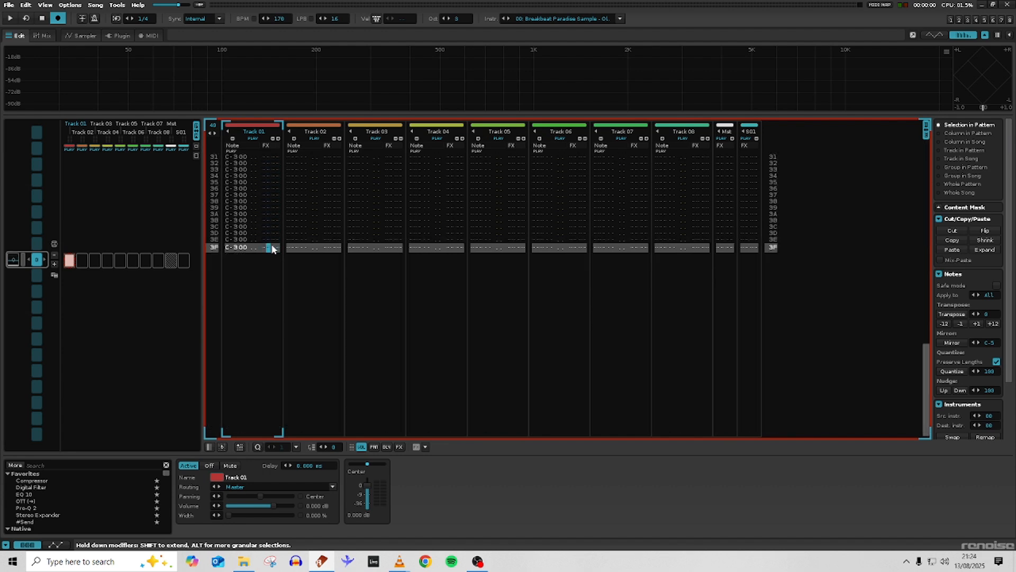
{"action": "type", "text": "s"}
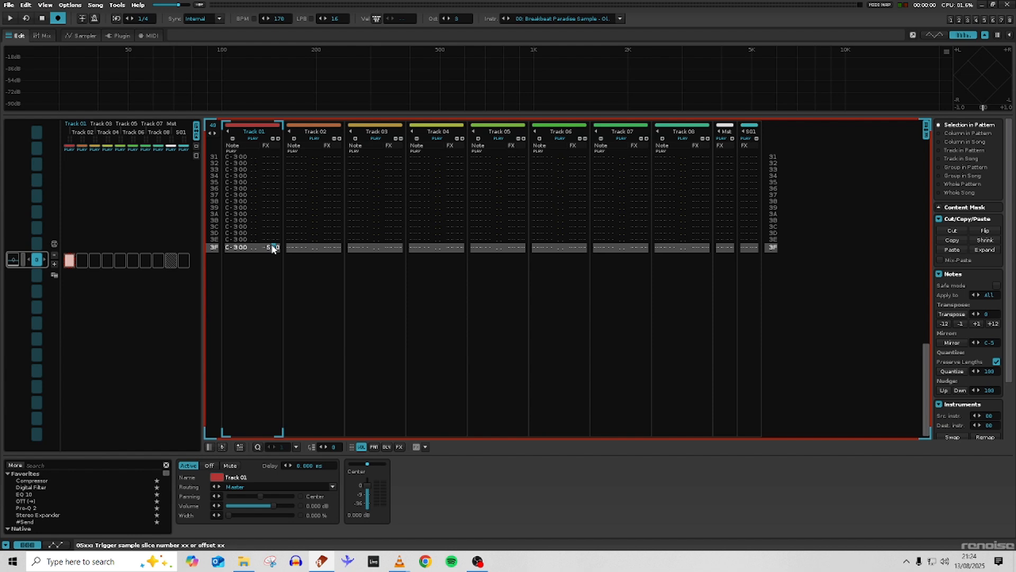
{"action": "type", "text": "ff"}
- Select all of Track 01 in the pattern and interpolate the offset values between lines 00 and 3F
{"action": "key", "text": "Left"}
{"action": "key", "text": "Left"}
{"action": "key", "text": "Left"}
{"action": "key", "text": "Left"}
{"action": "key", "text": "Left"}
{"action": "key", "text": "shift+Right"}
{"action": "key", "text": "shift+Right"}
{"action": "key", "text": "shift+Right"}
{"action": "key", "text": "shift+Right"}
{"action": "key", "text": "shift+Right"}
{"action": "key", "text": "shift+Right"}
{"action": "key", "text": "shift+Down"}
{"action": "key", "text": "Right"}
{"action": "key", "text": "Right"}
{"action": "key", "text": "Right"}
{"action": "key", "text": "Right"}
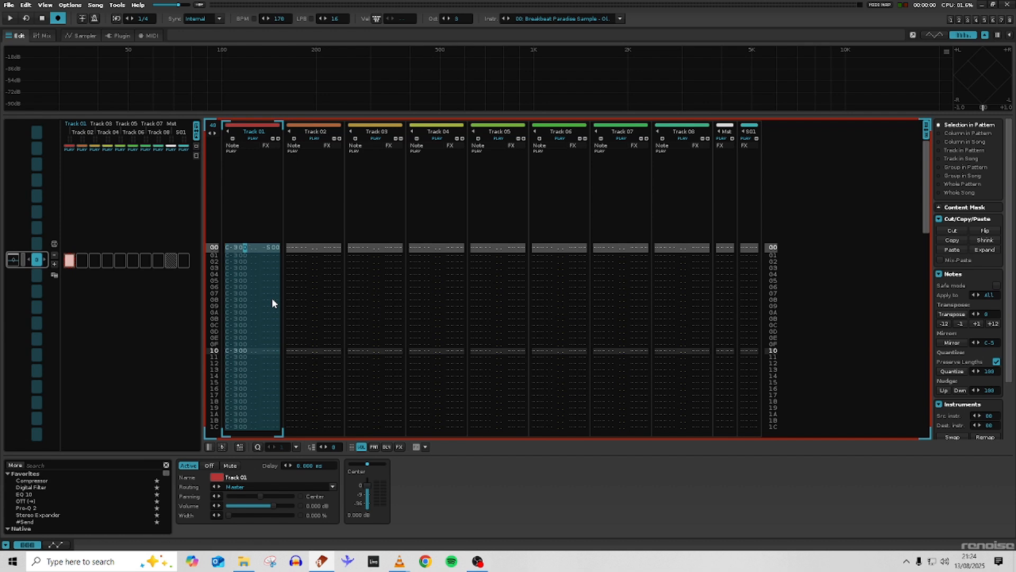
{"action": "key", "text": "ctrl+i"}
{"action": "key", "text": "Right"}
{"action": "key", "text": "Right"}
{"action": "key", "text": "Right"}
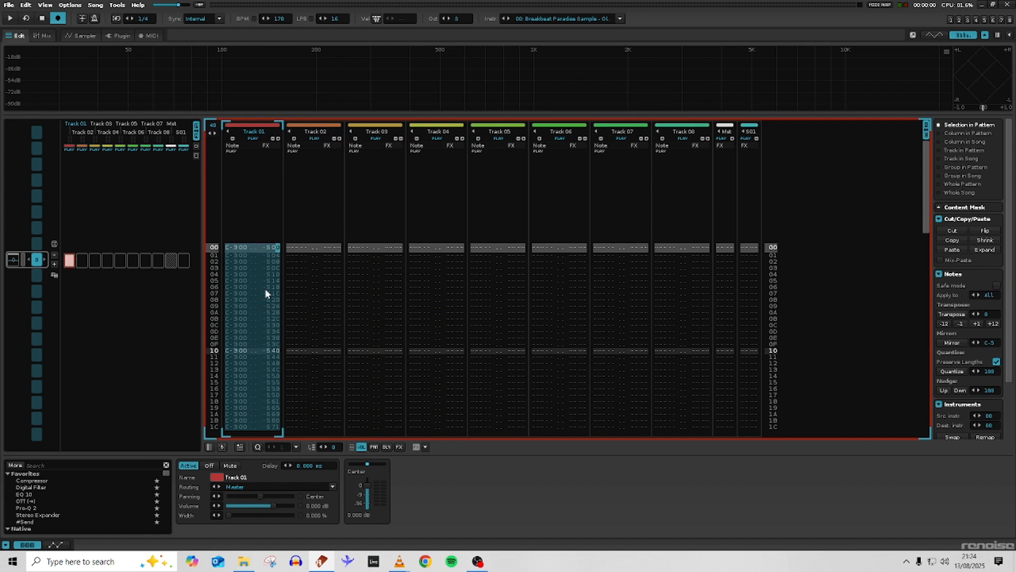
- Look through the interpolated offset values on Track 01 and play the pattern to hear them
{"action": "key", "text": "End"}
{"action": "key", "text": "space"}
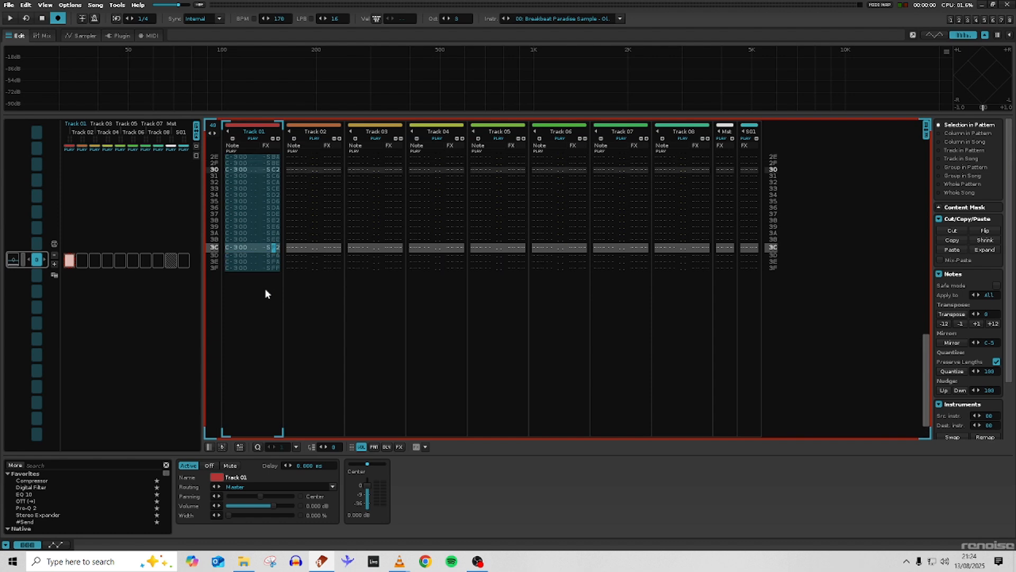
{"action": "key", "text": "Page_Up"}
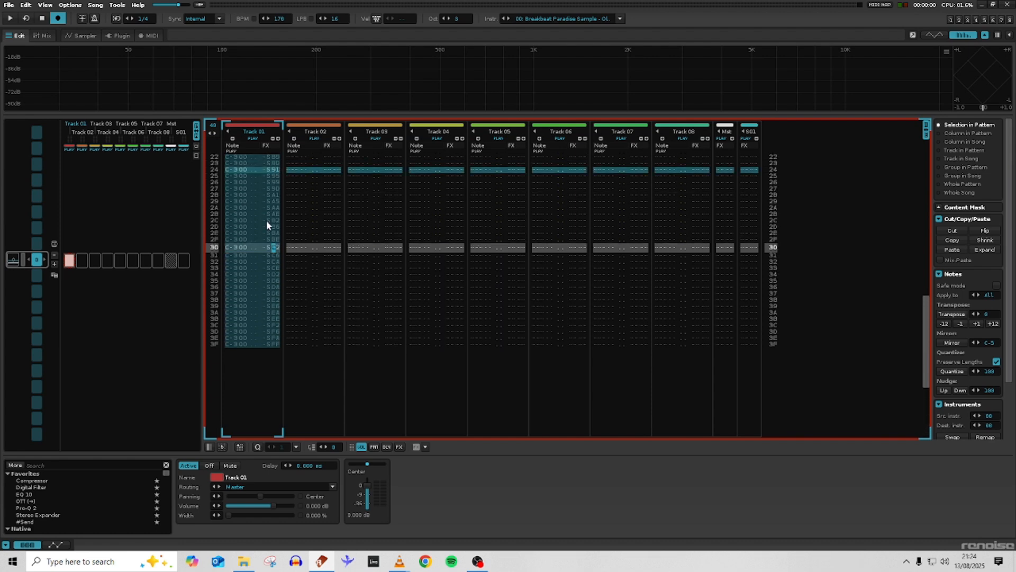
{"action": "scroll", "coordinate": [265, 278], "scroll_direction": "up", "scroll_amount": 20}
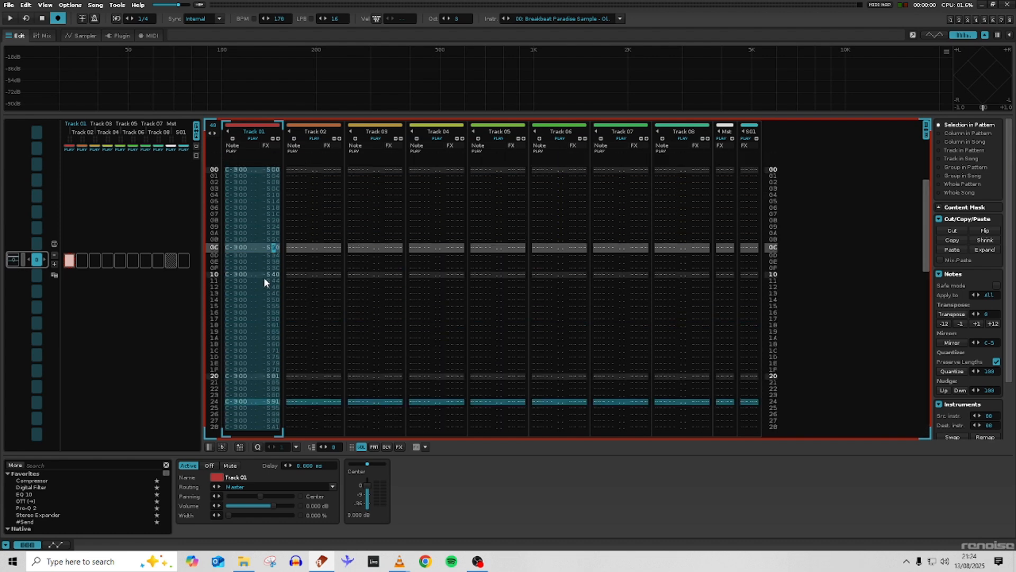
{"action": "scroll", "coordinate": [258, 276], "scroll_direction": "down", "scroll_amount": 6}
{"action": "key", "text": "space"}
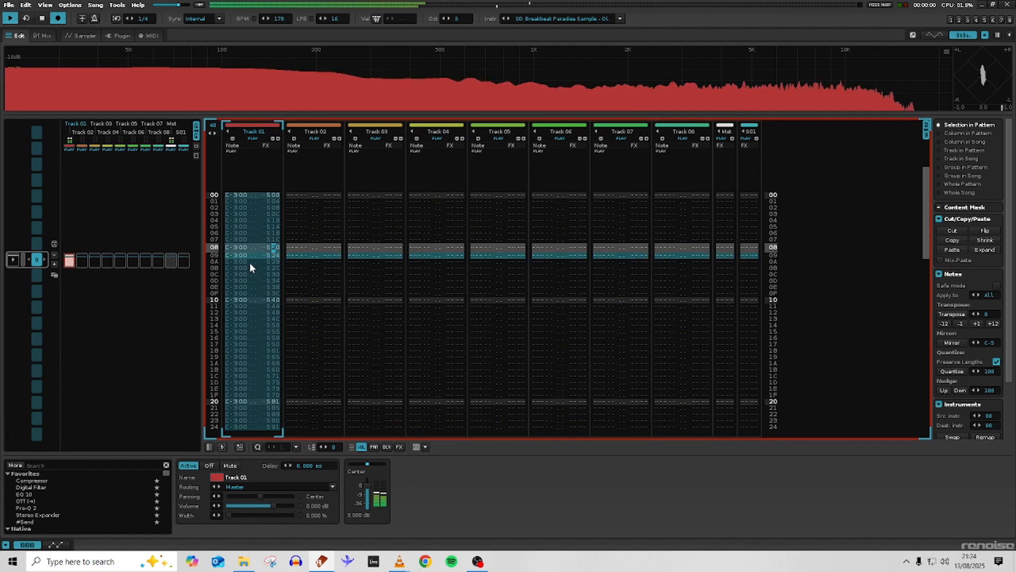
{"action": "key", "text": "space"}
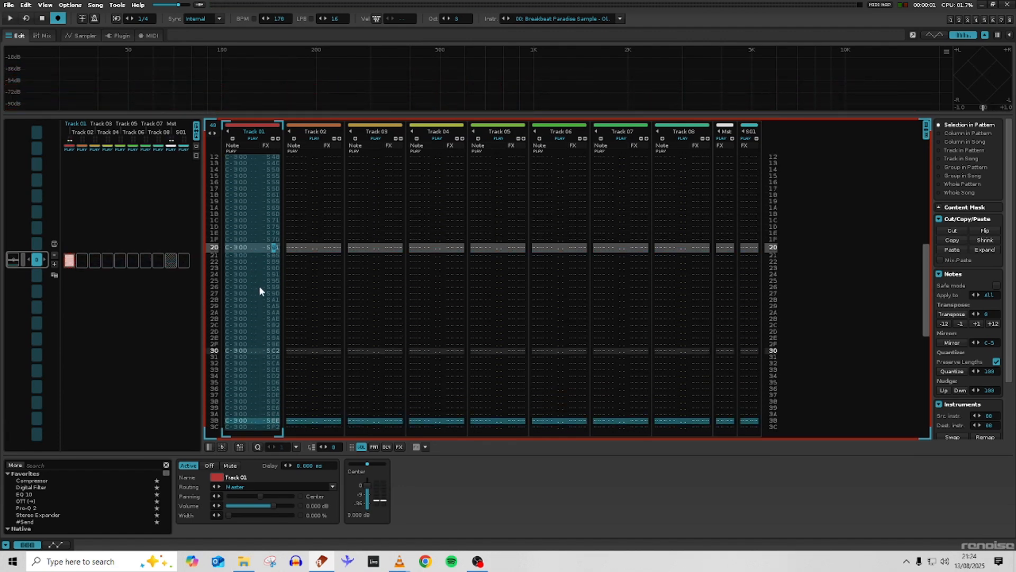
- Change the offset command on line 3F of Track 01 to S80 and compare it with the sample's waveform ruler
{"action": "key", "text": "Down"}
{"action": "key", "text": "Down"}
{"action": "key", "text": "Down"}
{"action": "key", "text": "Down"}
{"action": "key", "text": "Down"}
{"action": "key", "text": "Down"}
{"action": "key", "text": "Down"}
{"action": "key", "text": "Down"}
{"action": "key", "text": "Down"}
{"action": "key", "text": "Down"}
{"action": "key", "text": "Down"}
{"action": "key", "text": "Down"}
{"action": "key", "text": "Down"}
{"action": "key", "text": "Down"}
{"action": "key", "text": "Down"}
{"action": "key", "text": "Down"}
{"action": "key", "text": "Down"}
{"action": "key", "text": "Down"}
{"action": "key", "text": "Down"}
{"action": "key", "text": "Down"}
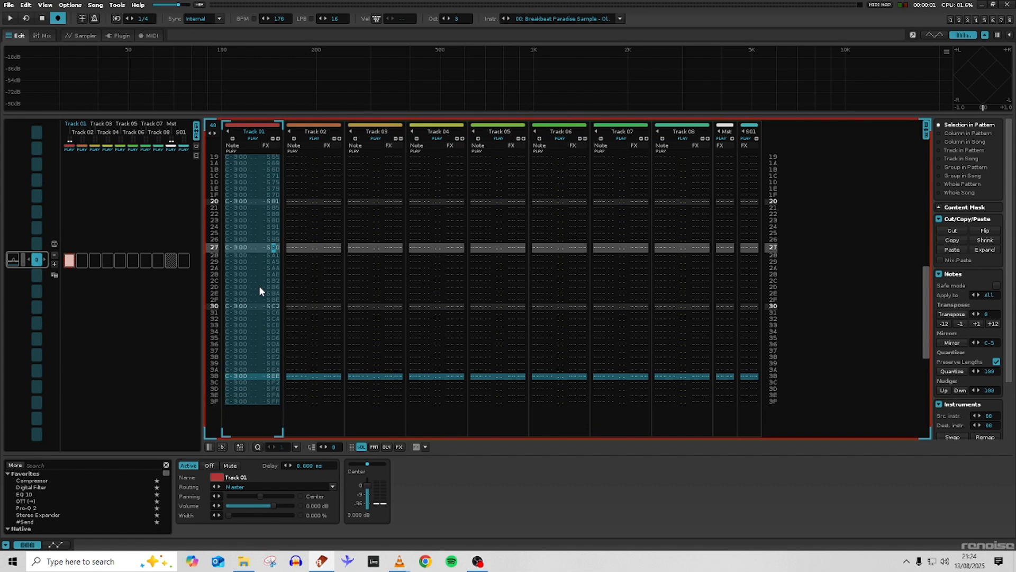
{"action": "key", "text": "Down"}
{"action": "key", "text": "Down"}
{"action": "key", "text": "Down"}
{"action": "key", "text": "Down"}
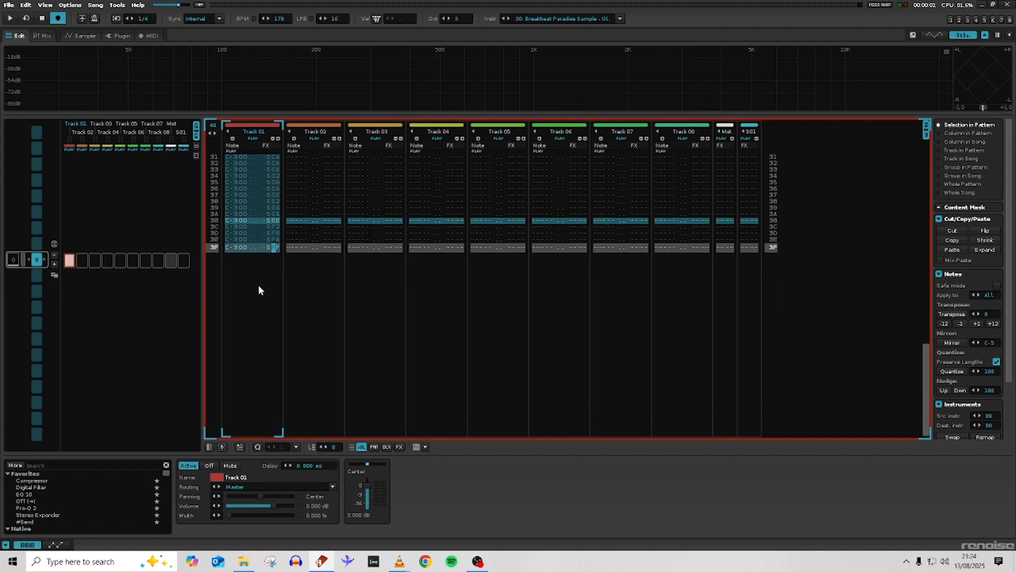
{"action": "type", "text": "E"}
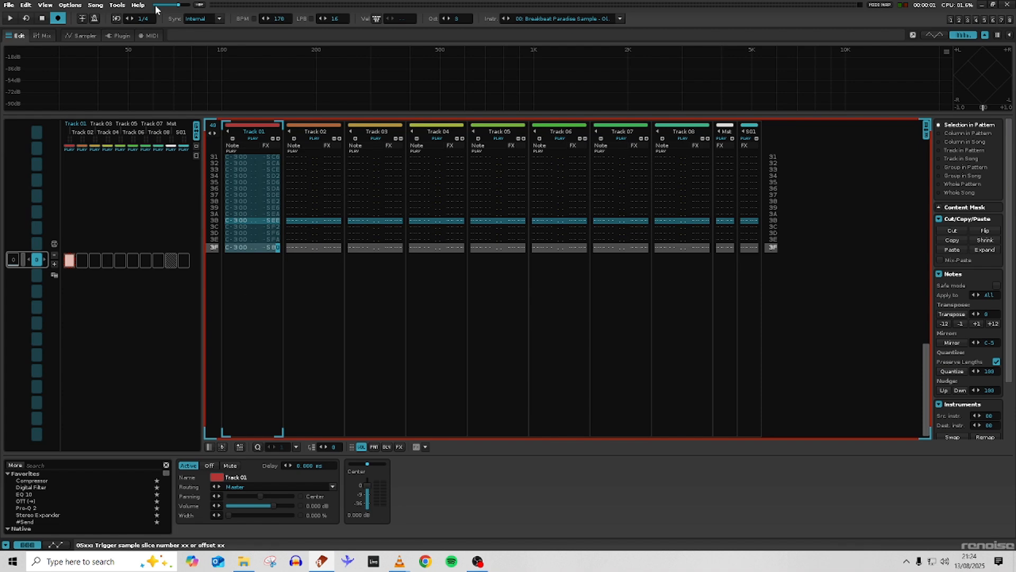
{"action": "left_click", "coordinate": [83, 36]}
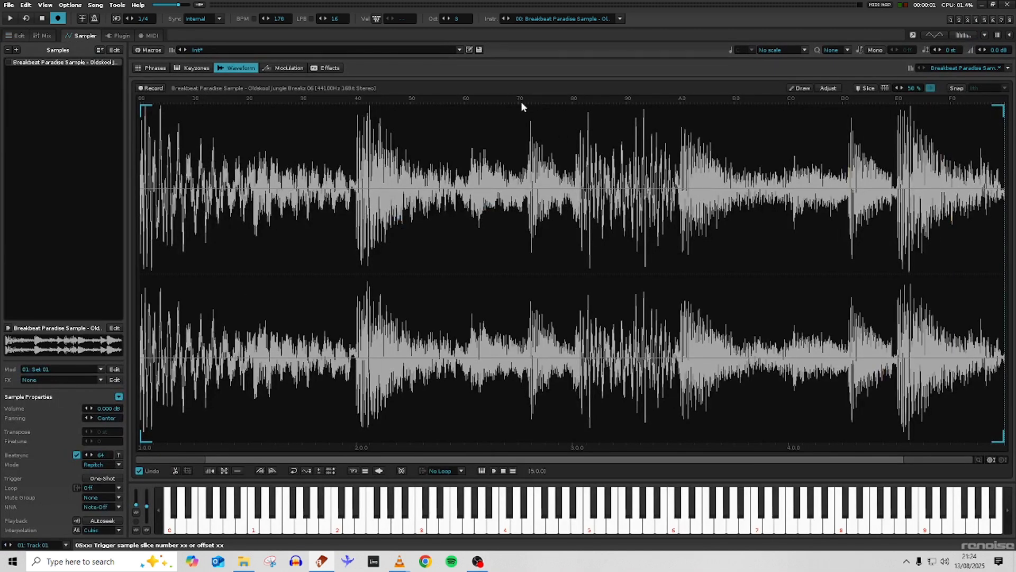
{"action": "left_click", "coordinate": [16, 35]}
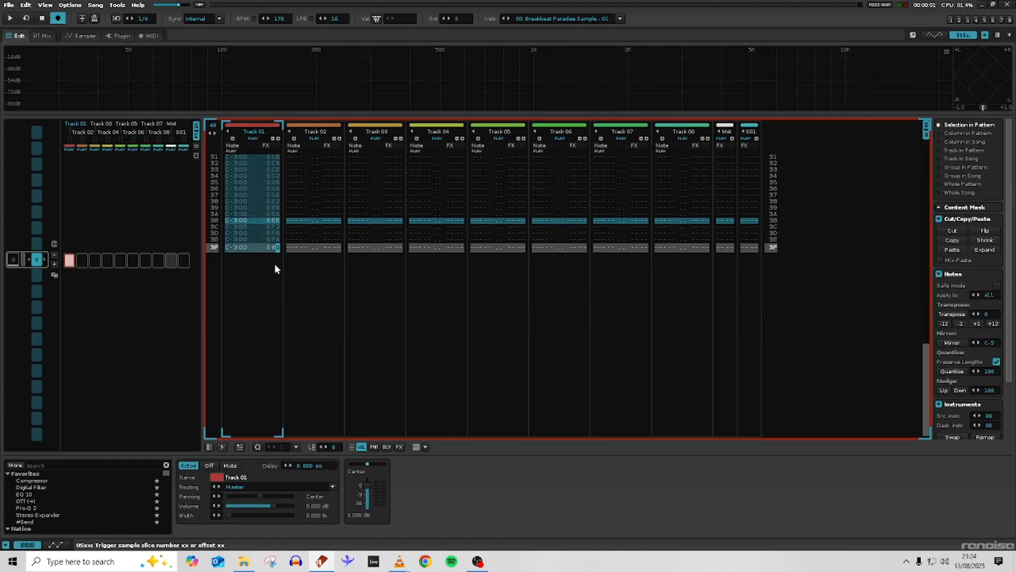
{"action": "scroll", "coordinate": [259, 267], "scroll_direction": "up", "scroll_amount": 2}
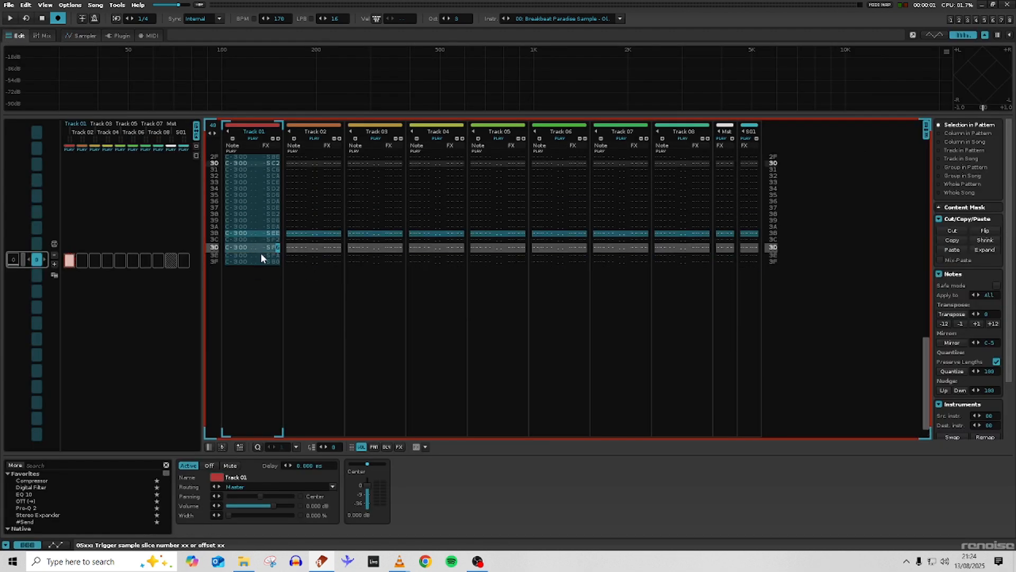
{"action": "scroll", "coordinate": [261, 256], "scroll_direction": "down", "scroll_amount": 1}
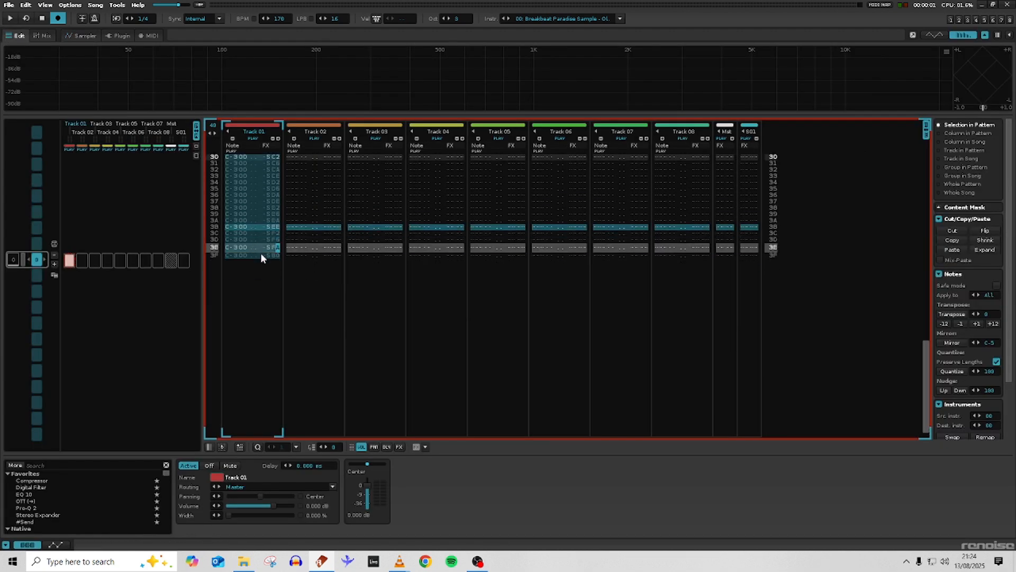
- Interpolate the offset values on Track 01 from S00 on line 00 to S80 on line 3F and play the pattern
{"action": "scroll", "coordinate": [261, 252], "scroll_direction": "down", "scroll_amount": 1}
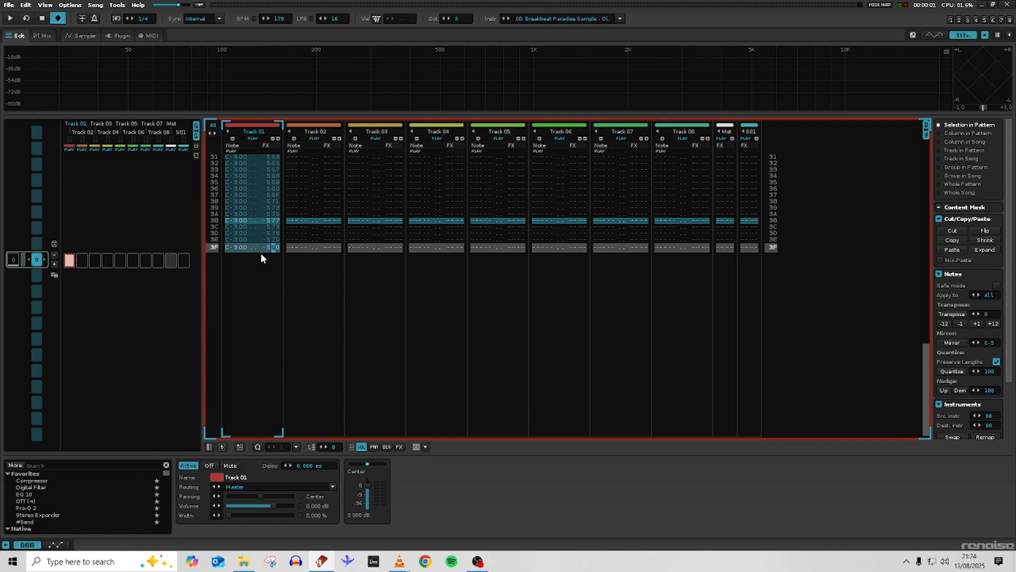
{"action": "key", "text": "space"}
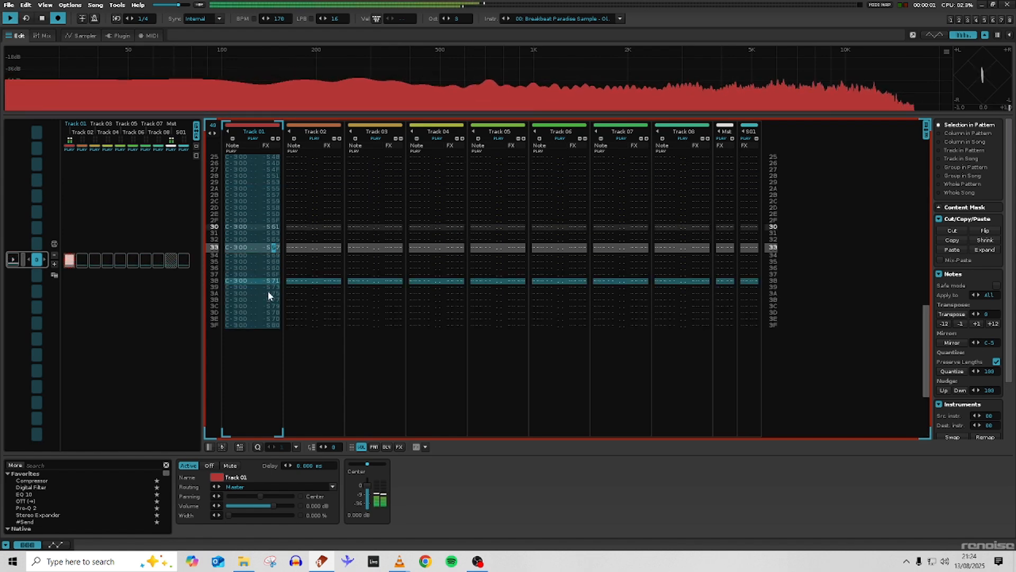
{"action": "key", "text": "space"}
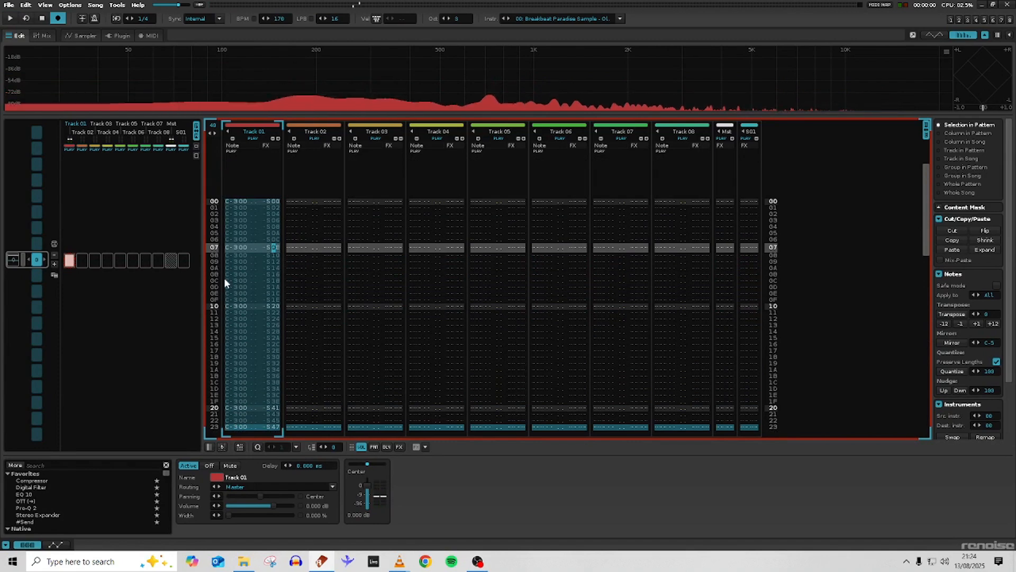
- Clear lines 00 to 1F of Track 01 and enter a plain C-3 note with instrument 00 on line 00
{"action": "key", "text": "Left"}
{"action": "key", "text": "Left"}
{"action": "key", "text": "Left"}
{"action": "key", "text": "Left"}
{"action": "key", "text": "Left"}
{"action": "key", "text": "Left"}
{"action": "key", "text": "Left"}
{"action": "key", "text": "Down"}
{"action": "key", "text": "Down"}
{"action": "key", "text": "Down"}
{"action": "key", "text": "Down"}
{"action": "key", "text": "Down"}
{"action": "key", "text": "Down"}
{"action": "key", "text": "Down"}
{"action": "key", "text": "Down"}
{"action": "key", "text": "Down"}
{"action": "key", "text": "Down"}
{"action": "key", "text": "Down"}
{"action": "key", "text": "Down"}
{"action": "key", "text": "Down"}
{"action": "key", "text": "Down"}
{"action": "key", "text": "Down"}
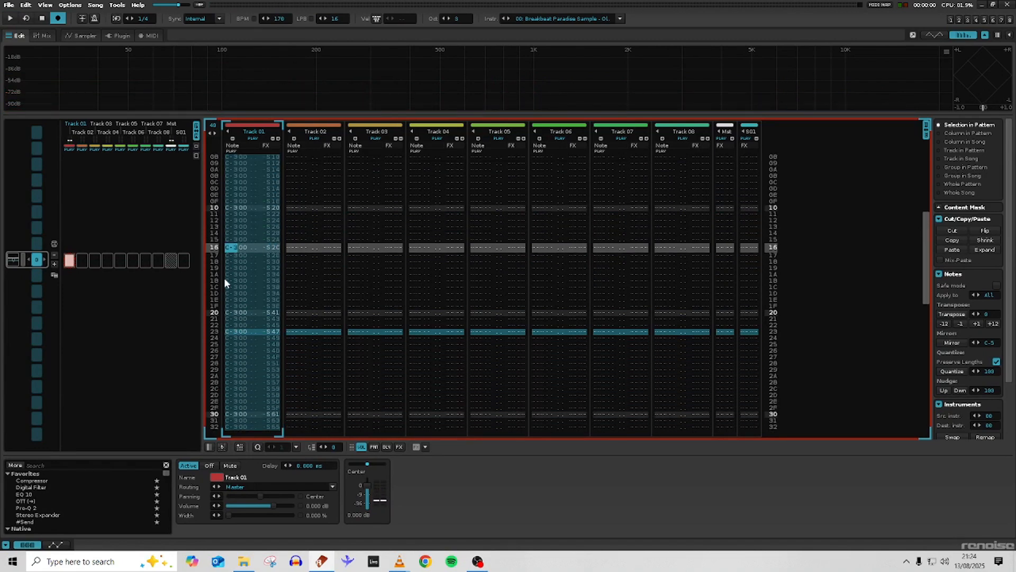
{"action": "key", "text": "Home"}
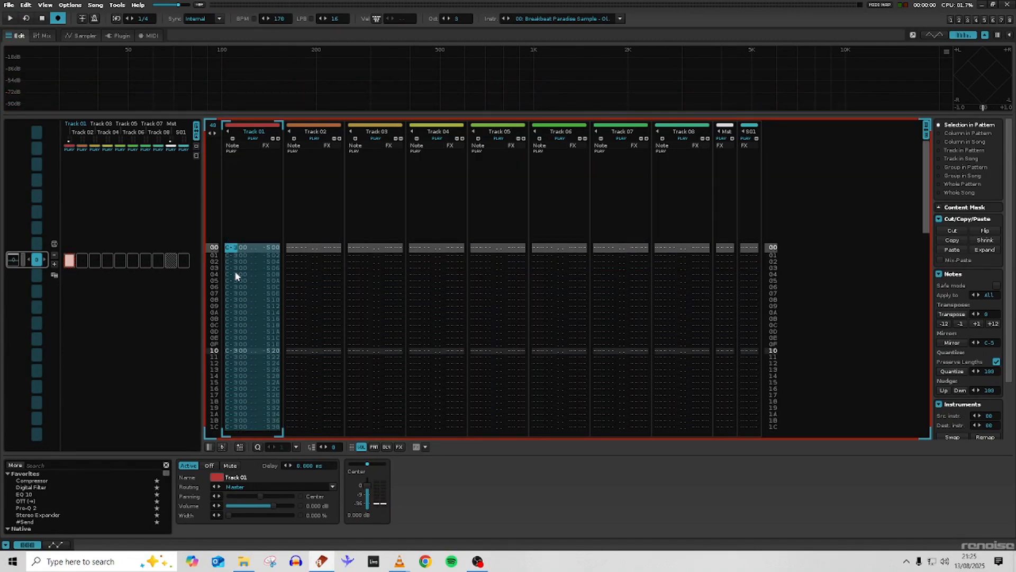
{"action": "scroll", "coordinate": [236, 275], "scroll_direction": "down", "scroll_amount": 7}
{"action": "scroll", "coordinate": [267, 260], "scroll_direction": "up", "scroll_amount": 4}
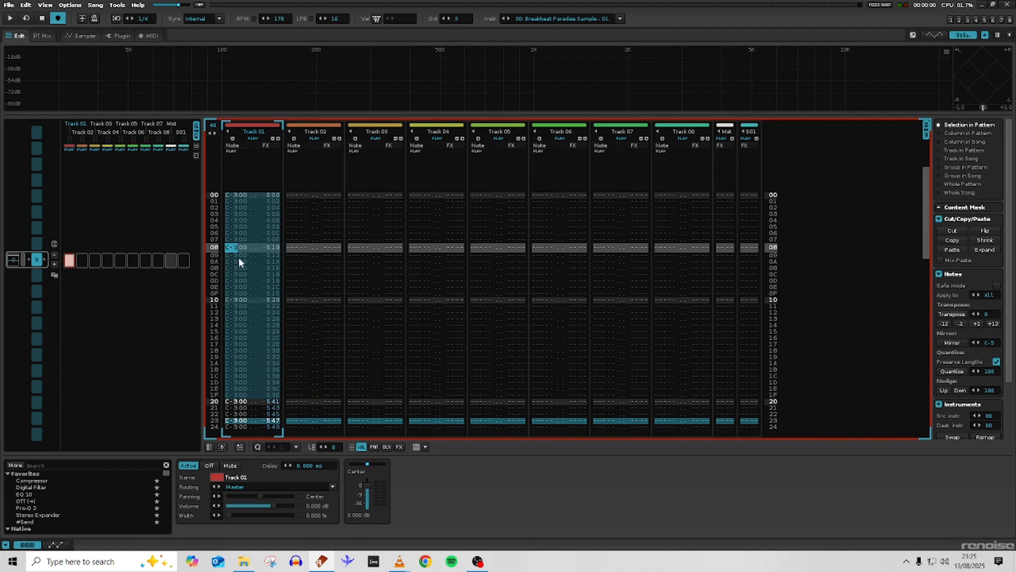
{"action": "scroll", "coordinate": [240, 261], "scroll_direction": "down", "scroll_amount": 4}
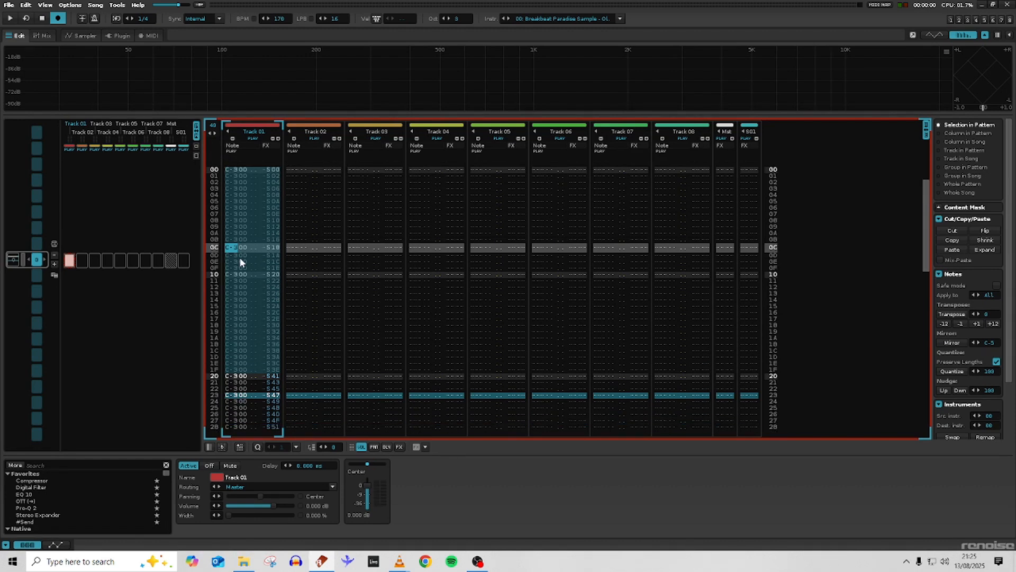
{"action": "key", "text": "Delete"}
{"action": "key", "text": "Home"}
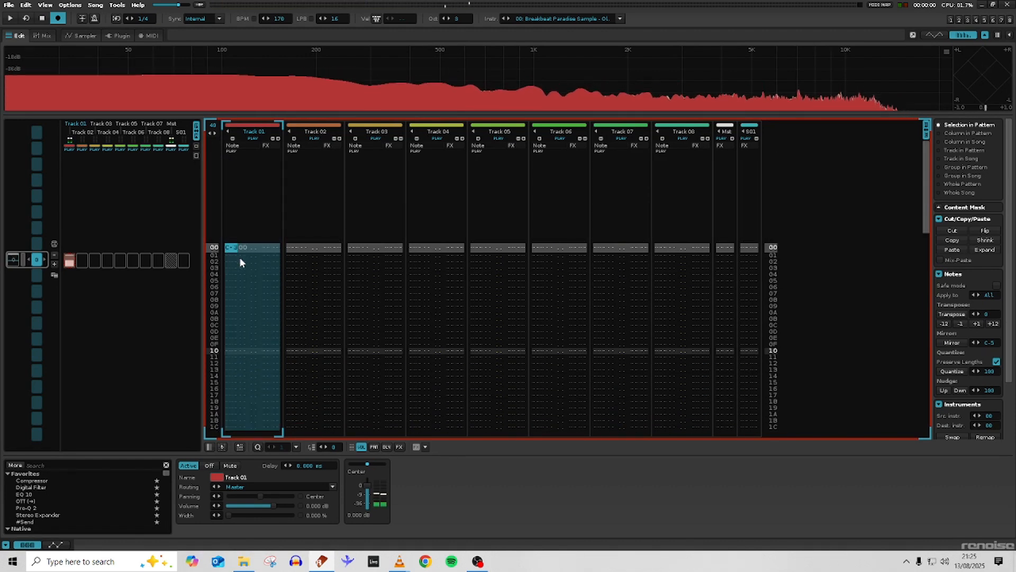
- Review Track 01 and play the pattern to hear the plain note lead into the offset notes from line 20
{"action": "scroll", "coordinate": [249, 256], "scroll_direction": "down", "scroll_amount": 9}
{"action": "scroll", "coordinate": [227, 286], "scroll_direction": "down", "scroll_amount": 6}
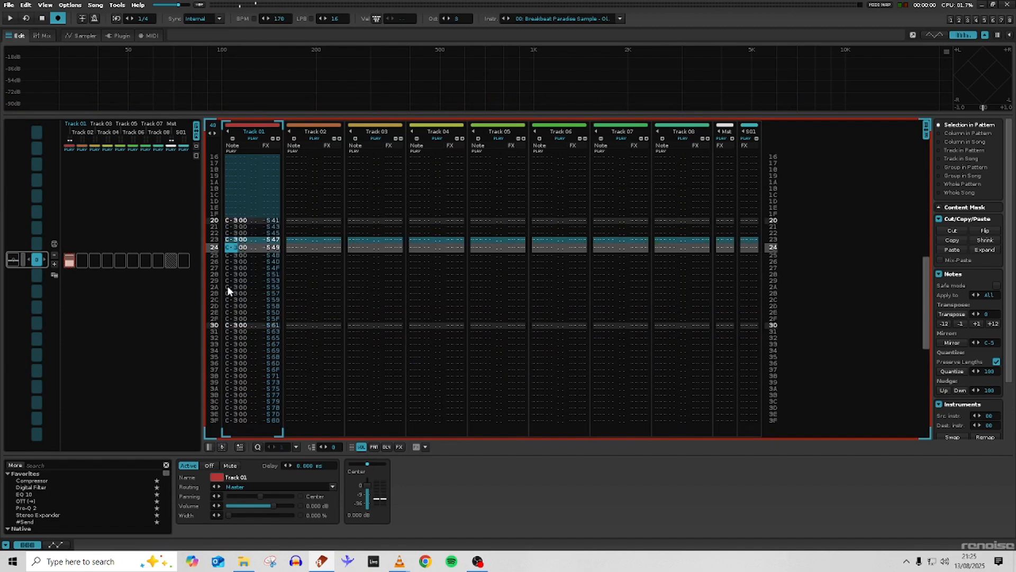
{"action": "scroll", "coordinate": [252, 220], "scroll_direction": "up", "scroll_amount": 13}
{"action": "scroll", "coordinate": [249, 254], "scroll_direction": "down", "scroll_amount": 2}
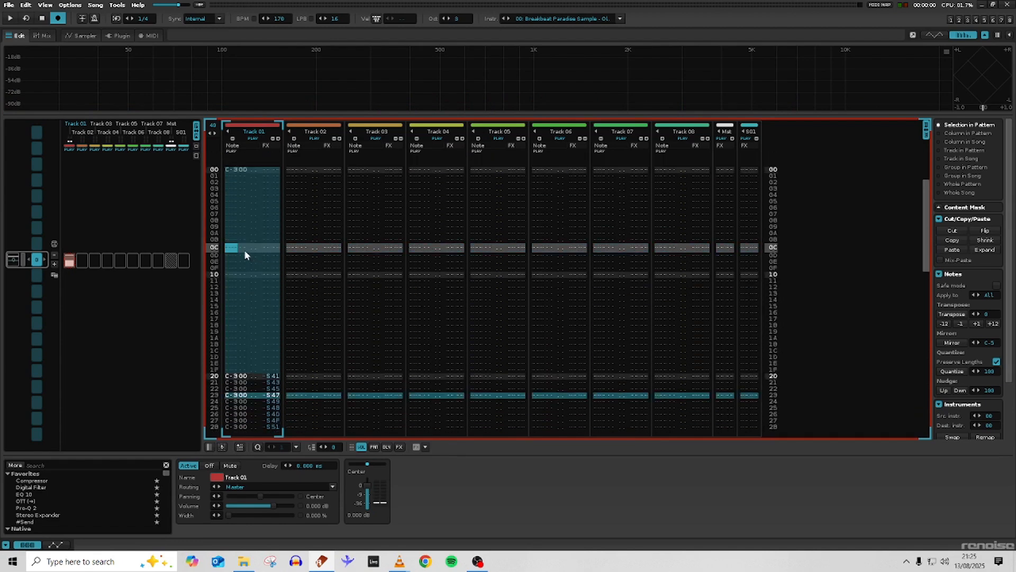
{"action": "scroll", "coordinate": [248, 249], "scroll_direction": "up", "scroll_amount": 2}
{"action": "scroll", "coordinate": [248, 249], "scroll_direction": "down", "scroll_amount": 3}
{"action": "key", "text": "space"}
{"action": "scroll", "coordinate": [263, 254], "scroll_direction": "down", "scroll_amount": 5}
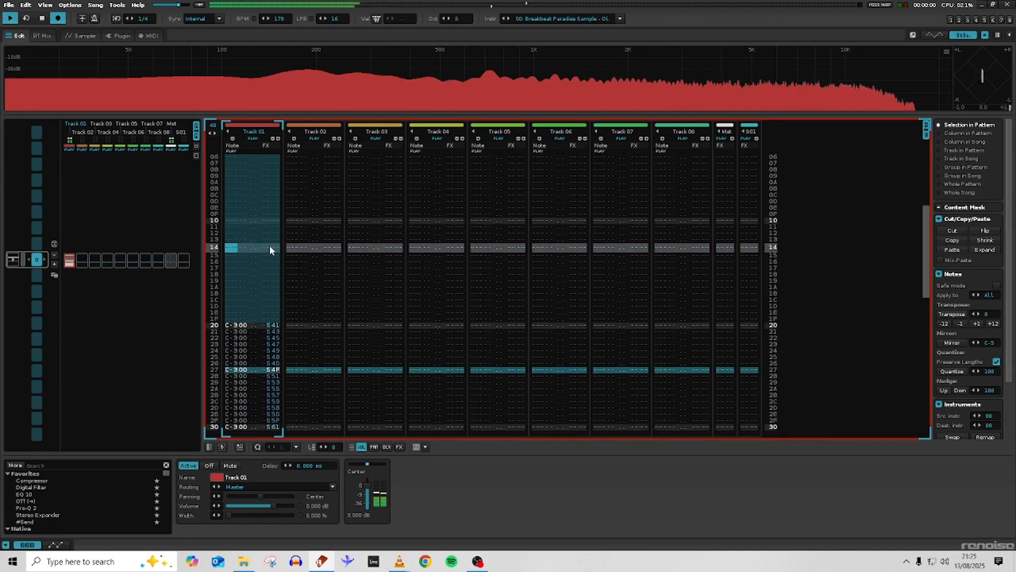
{"action": "scroll", "coordinate": [267, 258], "scroll_direction": "up", "scroll_amount": 1}
{"action": "key", "text": "space"}
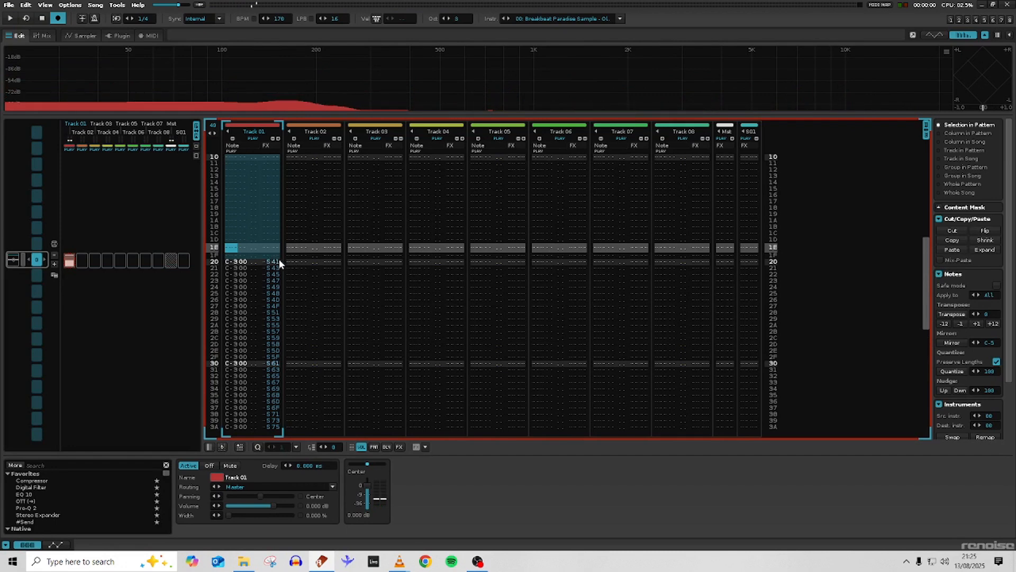
- Set the offset to S40 on line 20 and S60 on line 3F, interpolate the lines between them, and play the result
{"action": "left_click", "coordinate": [277, 260]}
{"action": "type", "text": "0"}
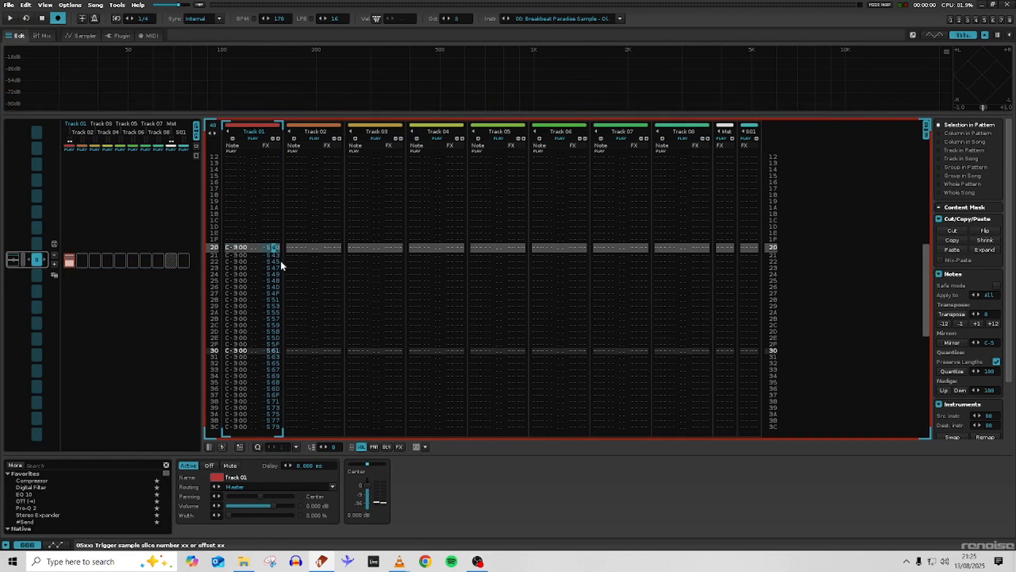
{"action": "key", "text": "shift+End"}
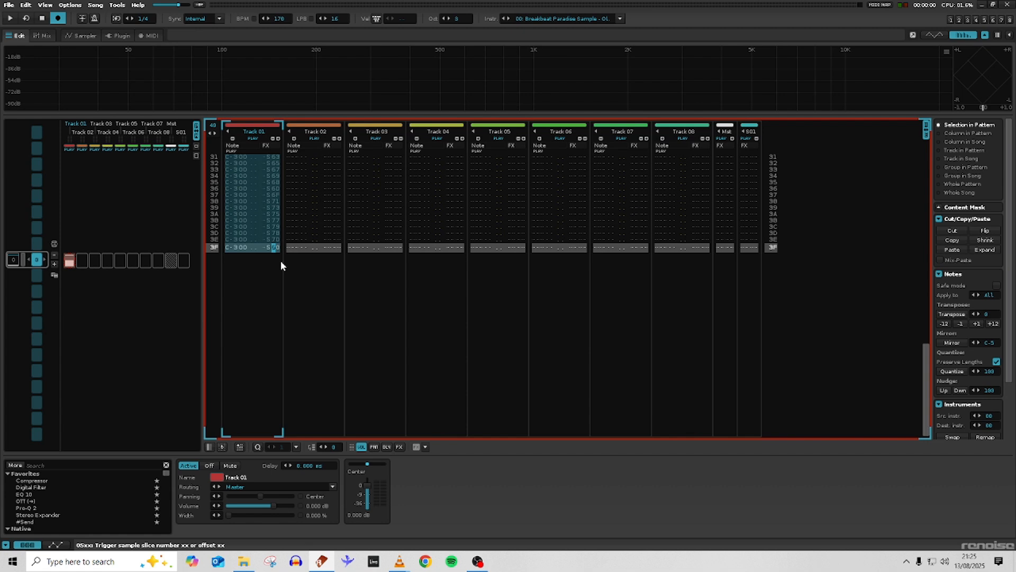
{"action": "key", "text": "space"}
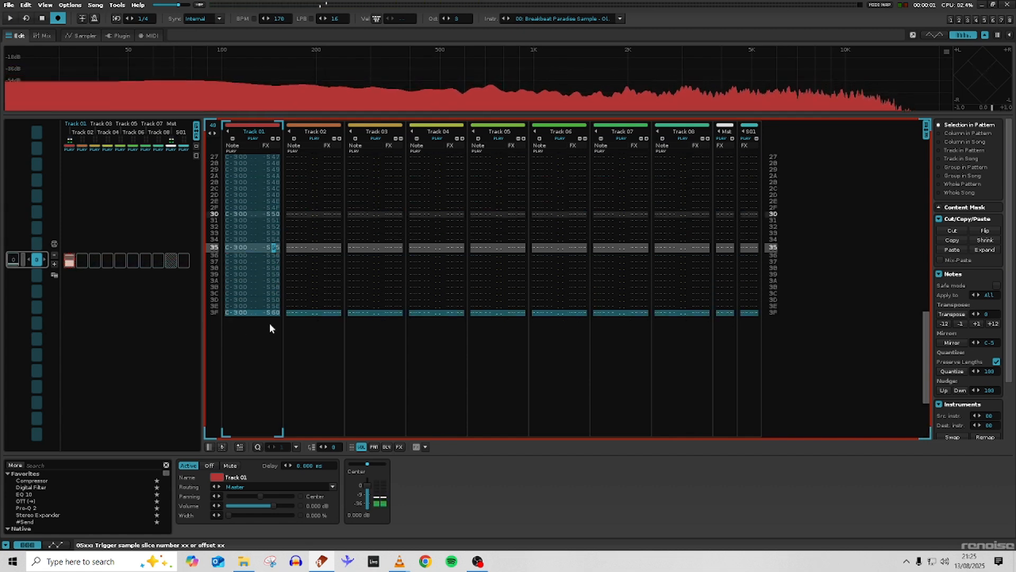
{"action": "key", "text": "space"}
- Copy lines 20 to 2F of Track 01, with offsets S40 to S4F, and paste them from line 30 onward
{"action": "left_click", "coordinate": [239, 228]}
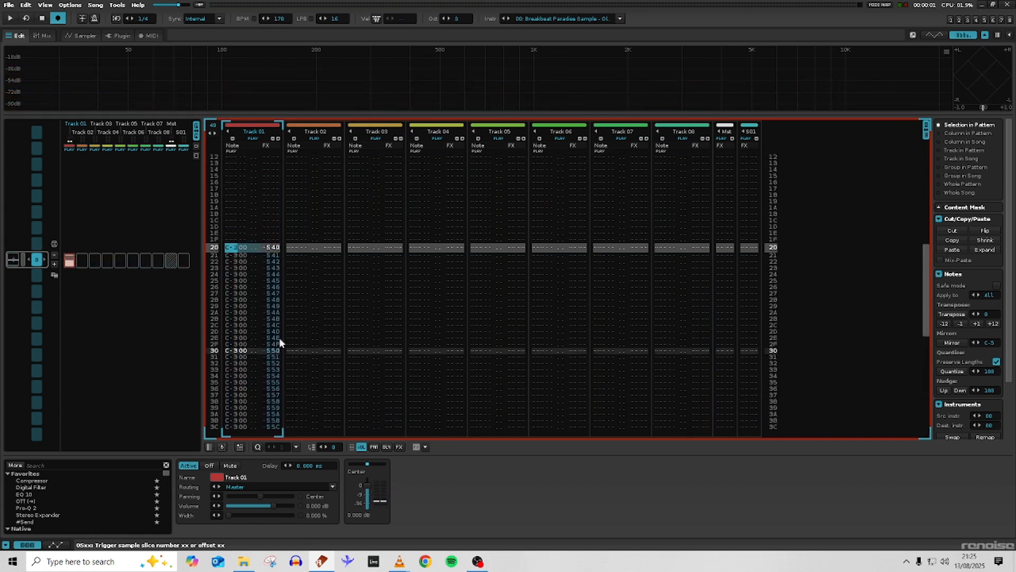
{"action": "left_click_drag", "start_coordinate": [279, 345], "coordinate": [232, 252]}
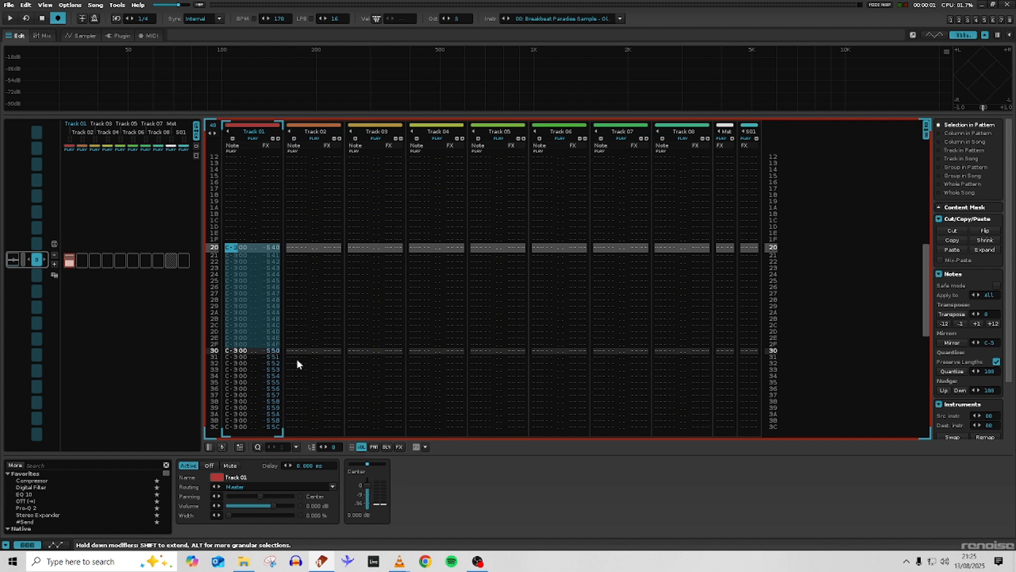
{"action": "scroll", "coordinate": [299, 366], "scroll_direction": "down", "scroll_amount": 17}
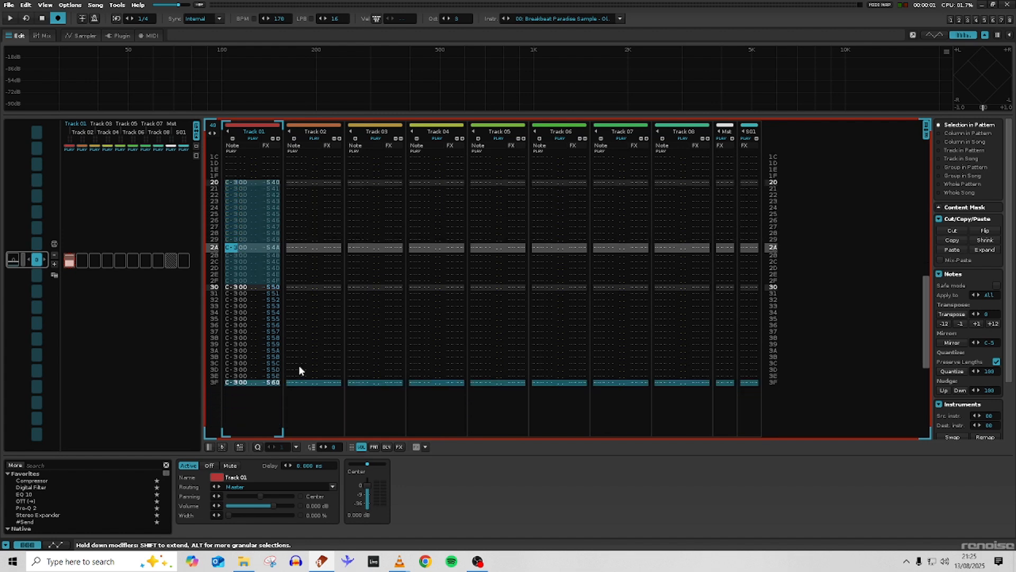
{"action": "key", "text": "ctrl+v"}
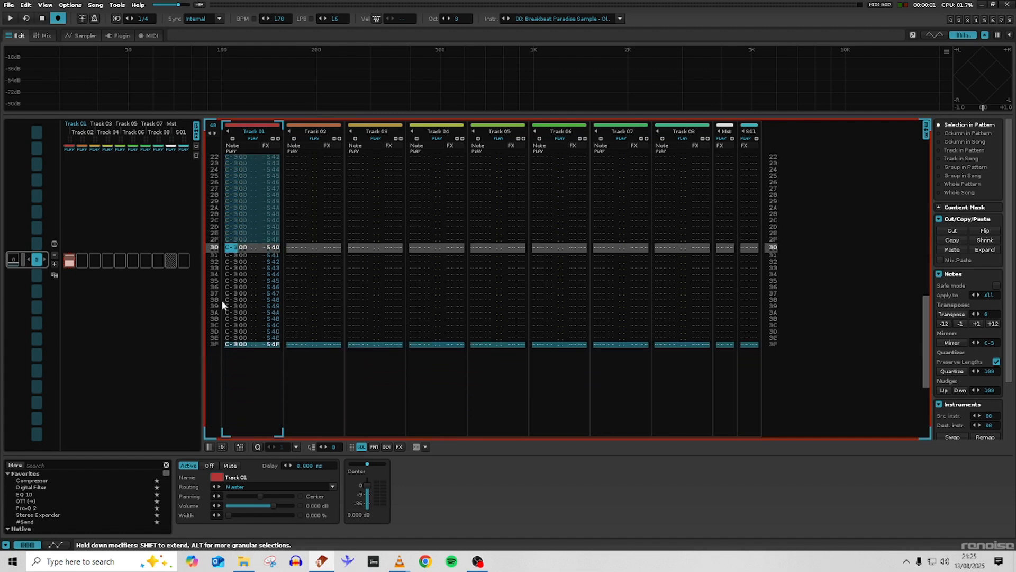
{"action": "scroll", "coordinate": [221, 300], "scroll_direction": "up", "scroll_amount": 9}
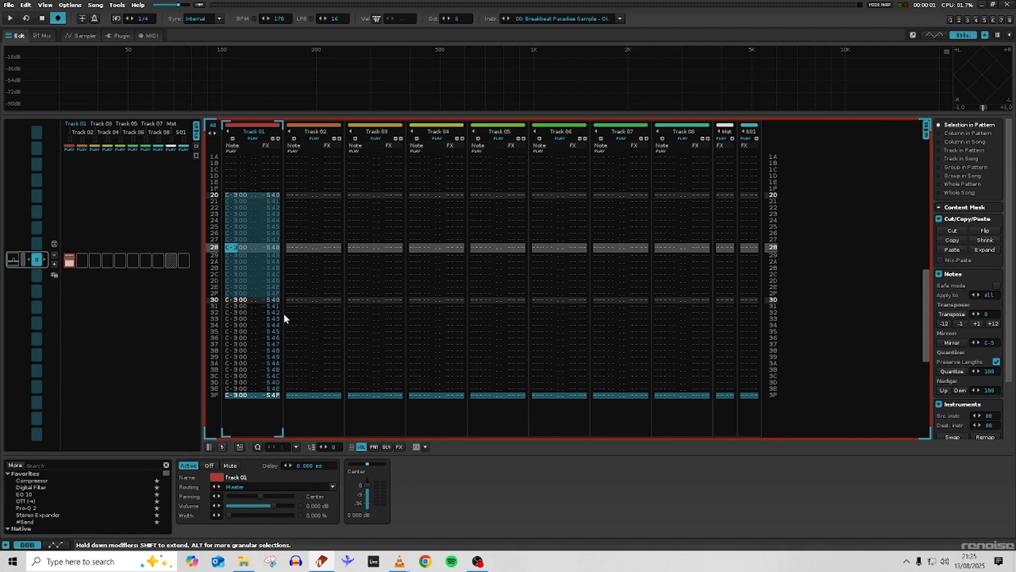
- Play the pattern while viewing the sample's waveform, and highlight the region from about 40 to 50 on its ruler
{"action": "left_click", "coordinate": [85, 35]}
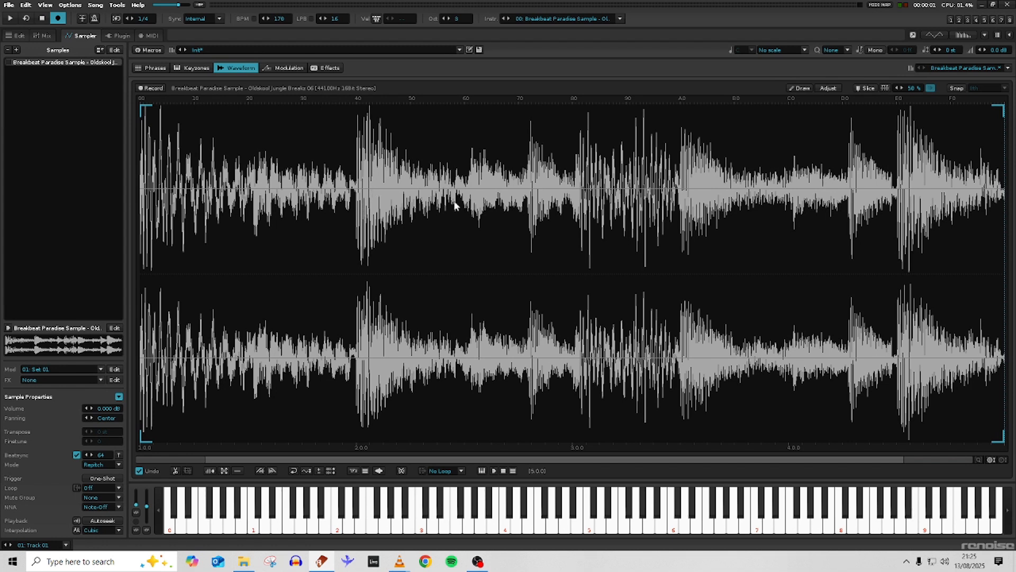
{"action": "key", "text": "space"}
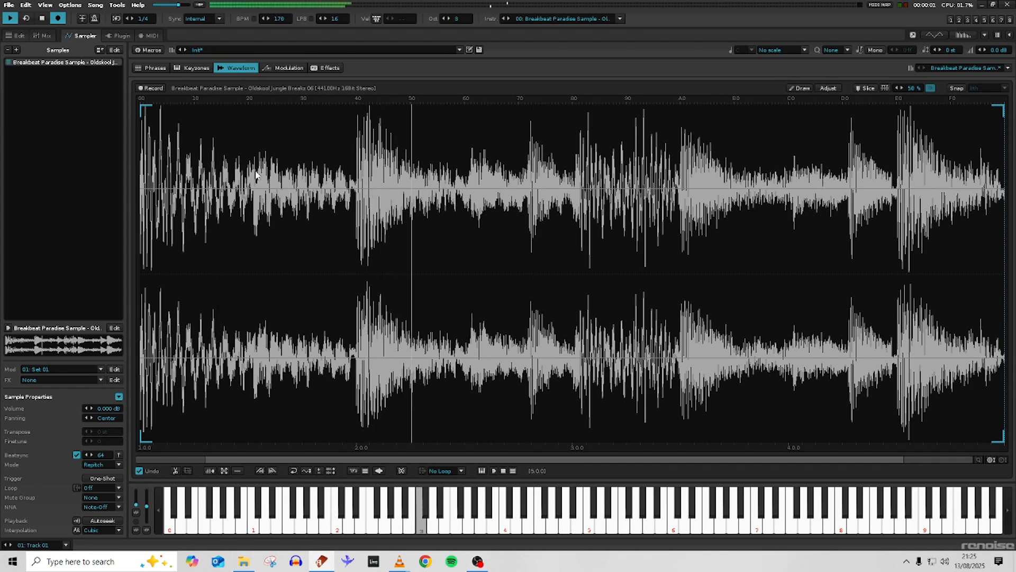
{"action": "key", "text": "space"}
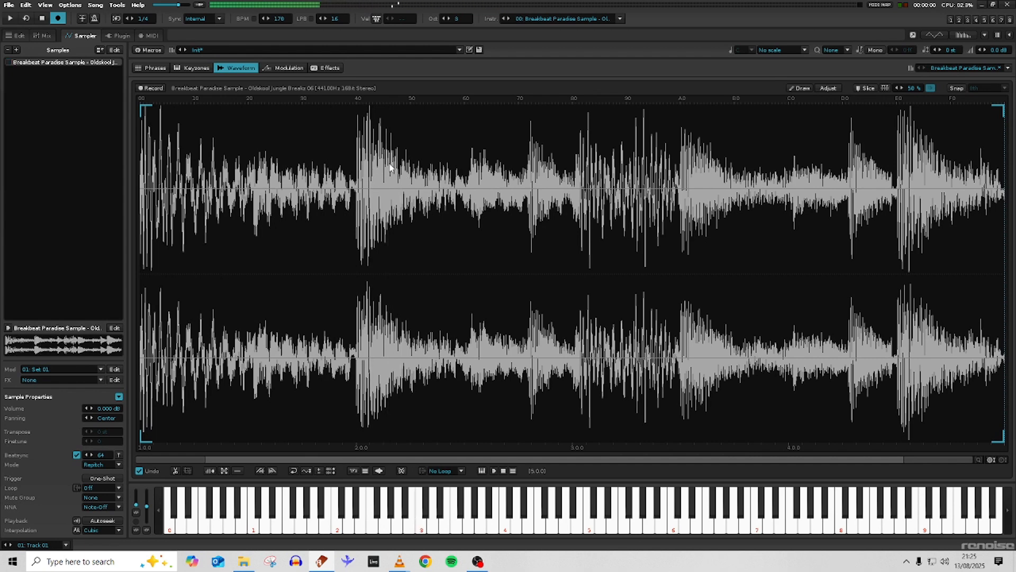
{"action": "left_click_drag", "start_coordinate": [356, 119], "coordinate": [408, 128]}
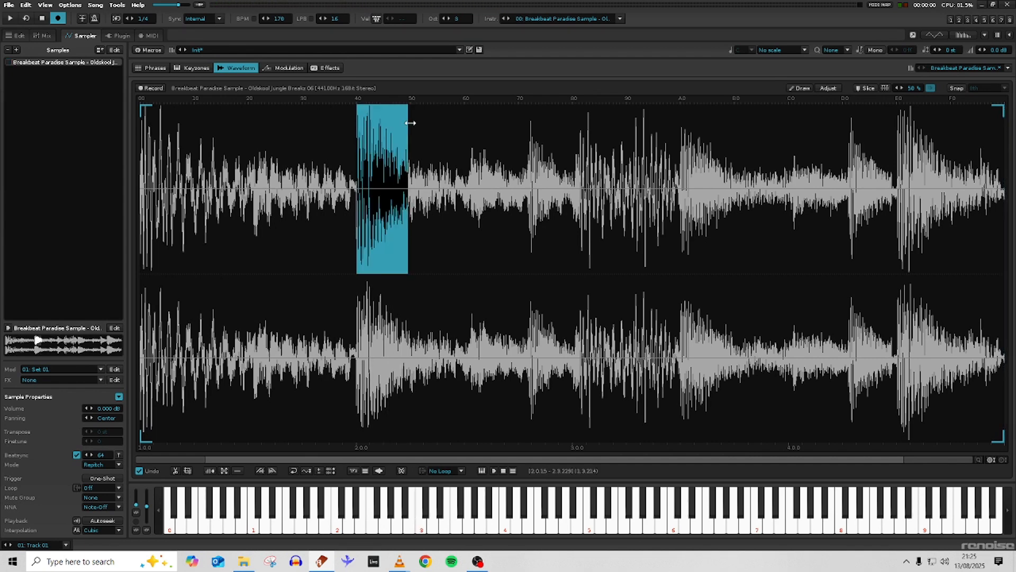
- Return to the pattern editor and play the pattern to hear the repeated S40 to S4F section on Track 01
{"action": "key", "text": "F2"}
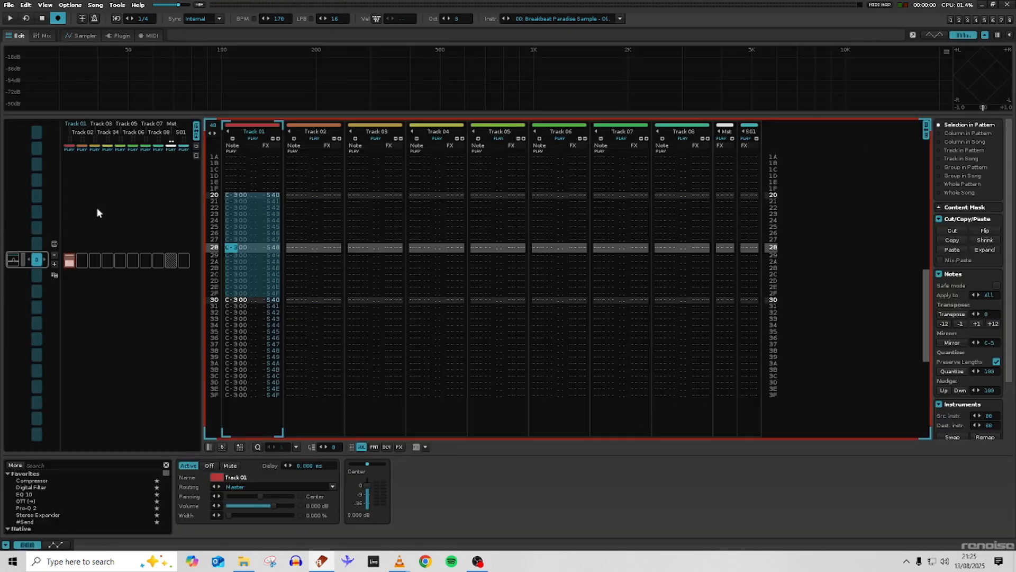
{"action": "key", "text": "space"}
{"action": "left_click", "coordinate": [233, 281]}
{"action": "scroll", "coordinate": [245, 296], "scroll_direction": "up", "scroll_amount": 12}
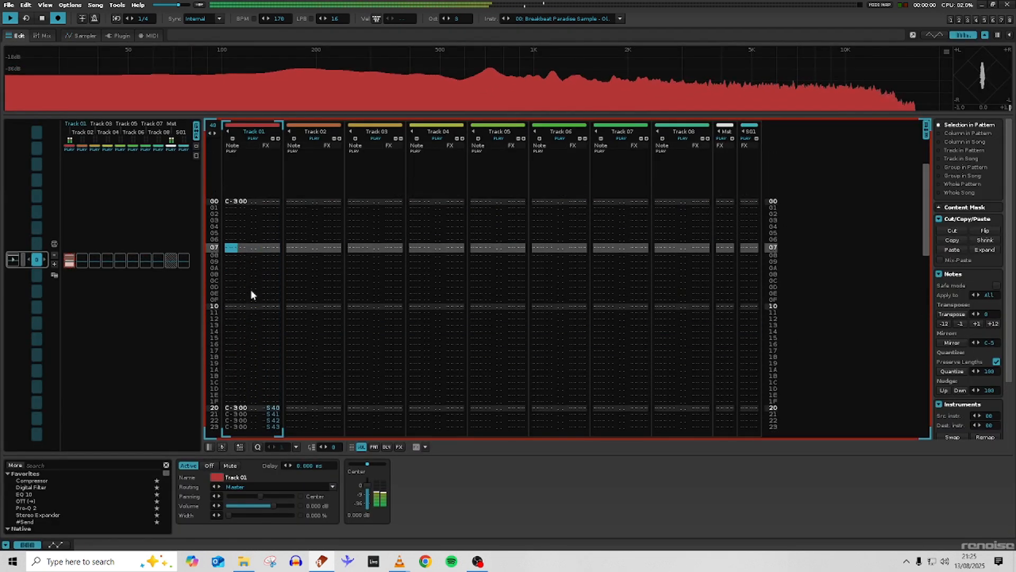